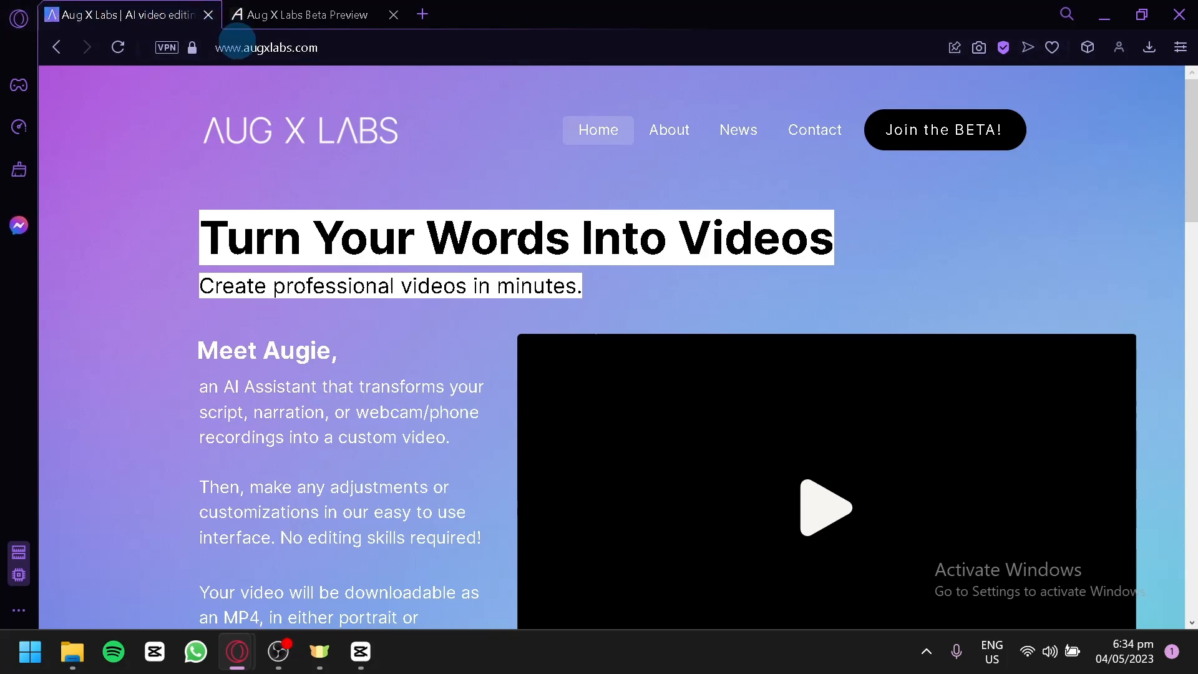
# Open augxlabs.com in a new browser tab and close that duplicate tab
pyautogui.click(249, 48)
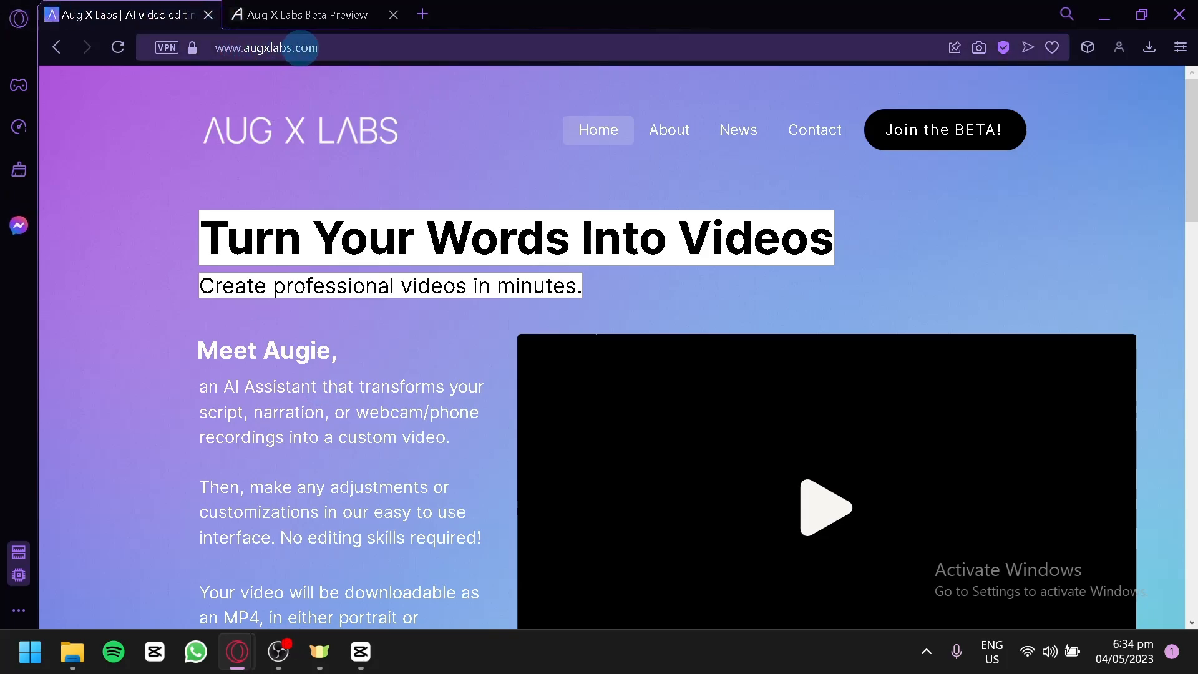
pyautogui.click(422, 15)
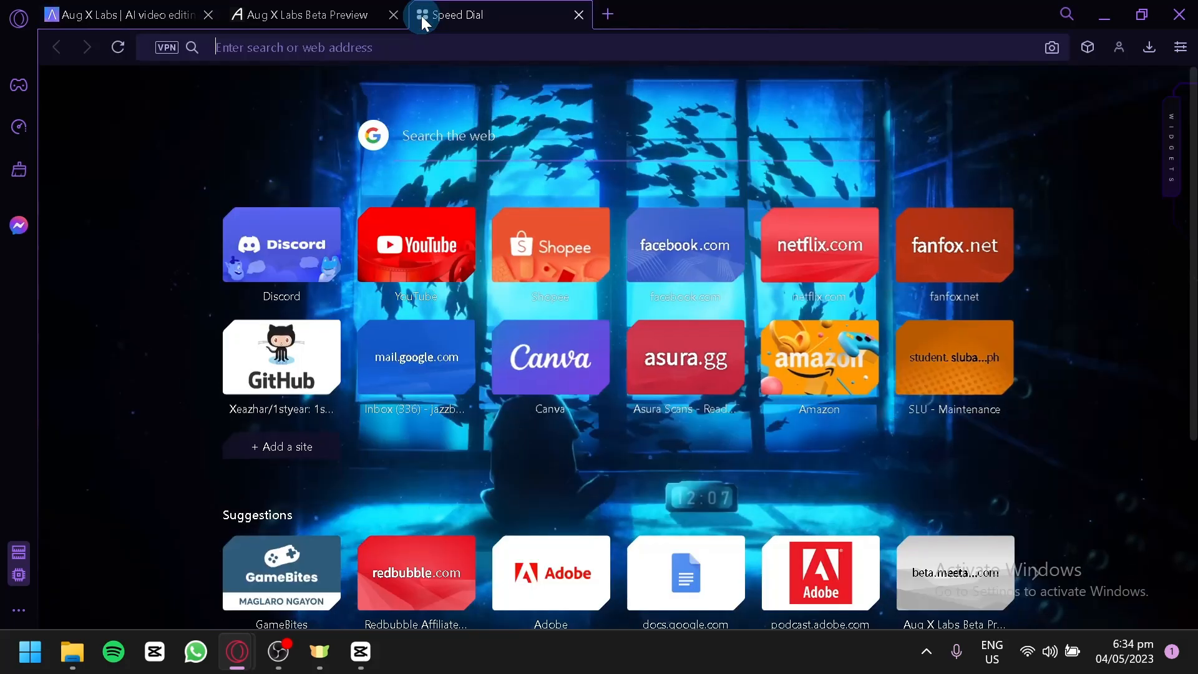
pyautogui.write('augxlab')
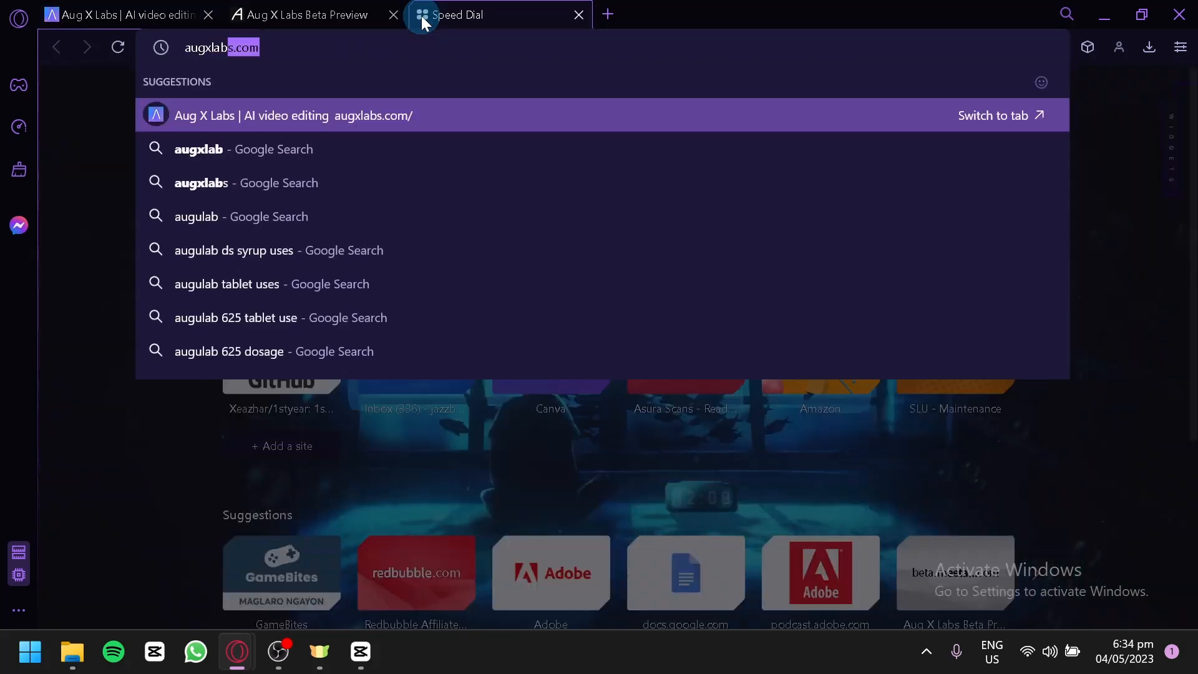
pyautogui.press('Return')
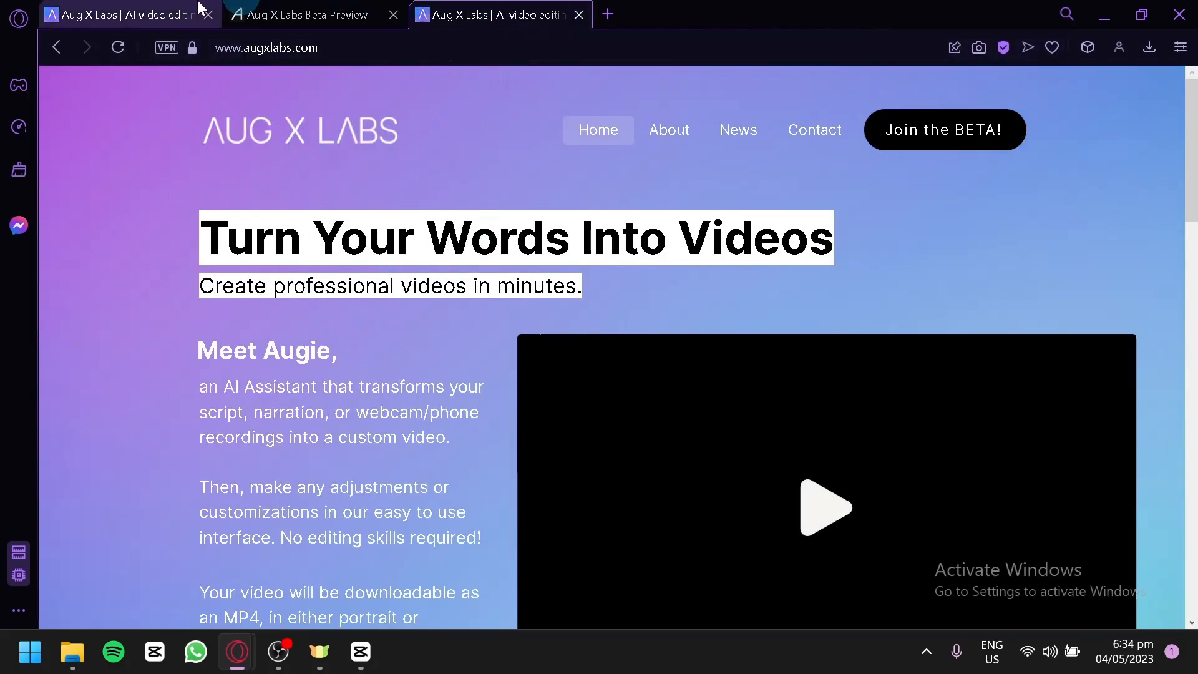
pyautogui.click(579, 15)
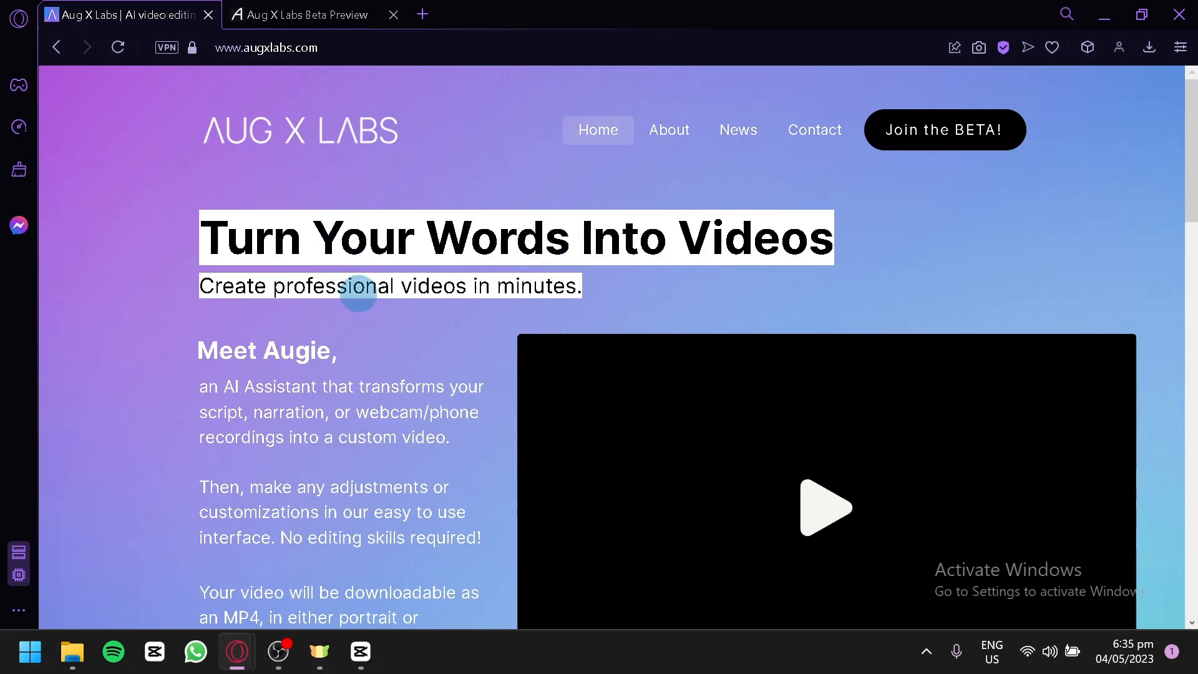
# Read the introduction to Augie on the Aug X Labs home page, including its features and download formats
pyautogui.scroll(-2, 363, 307)
pyautogui.scroll(-2, 363, 307)
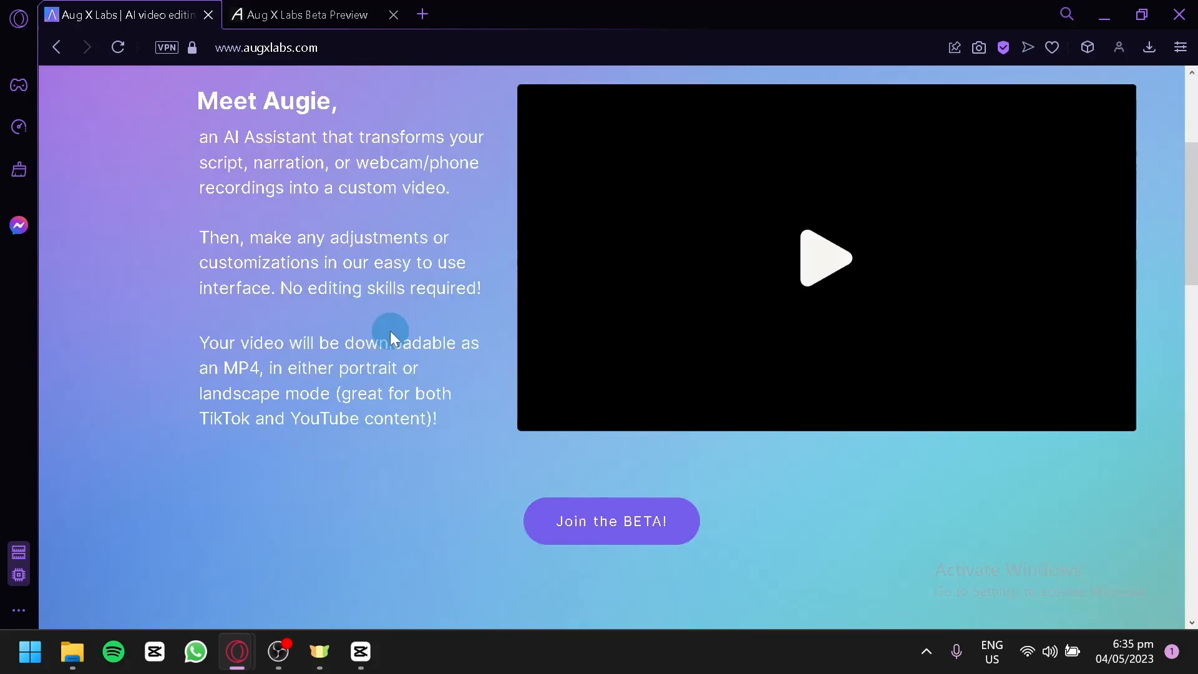
pyautogui.scroll(2, 390, 331)
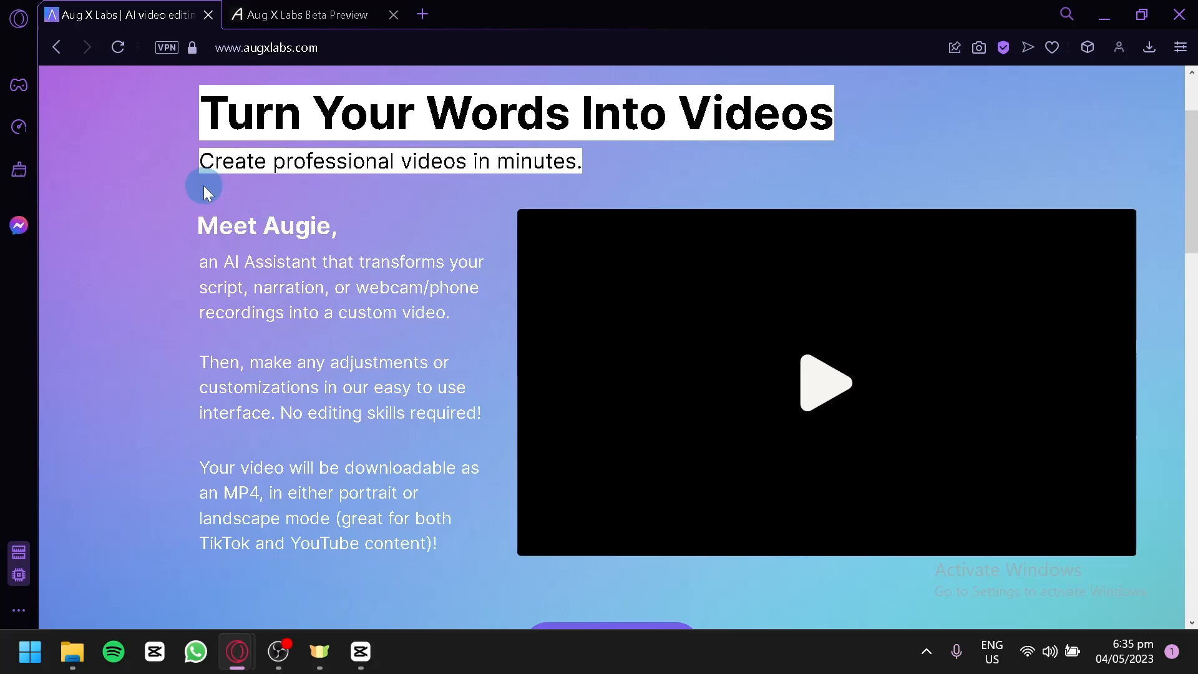
pyautogui.scroll(2, 163, 261)
pyautogui.scroll(-2, 164, 261)
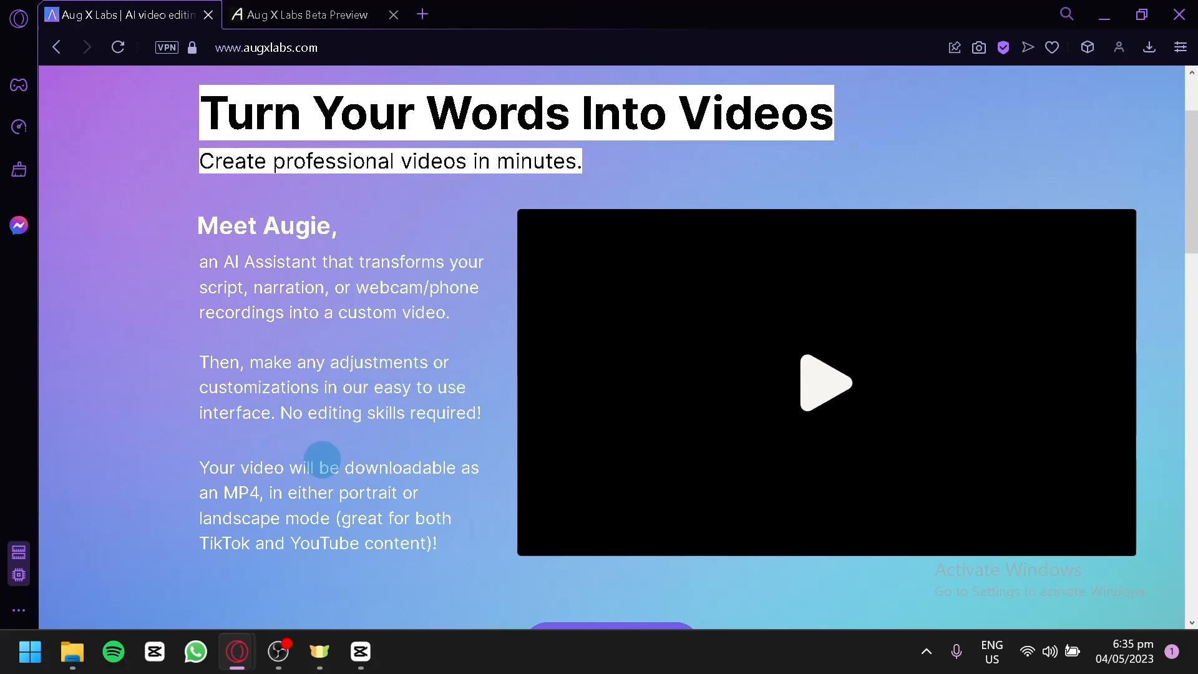
pyautogui.scroll(-2, 312, 435)
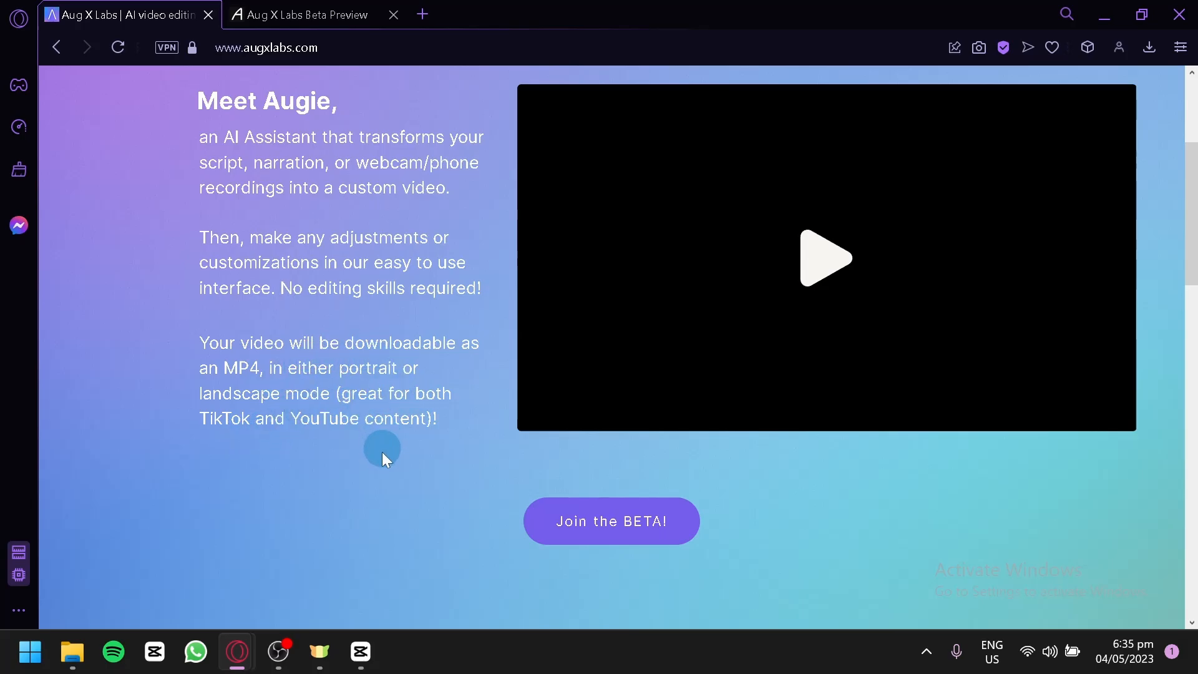
pyautogui.scroll(4, 402, 420)
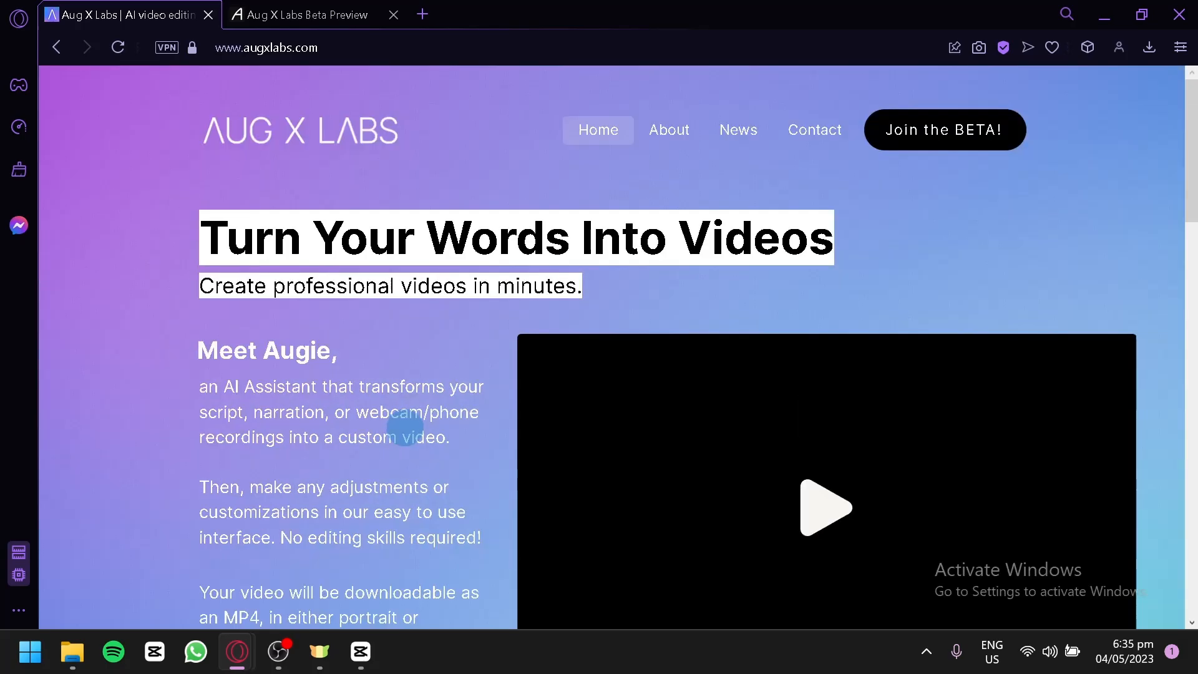
pyautogui.scroll(-6, 396, 428)
# Join the beta from the home page, log out of the existing dashboard, and open the account registration form
pyautogui.click(564, 418)
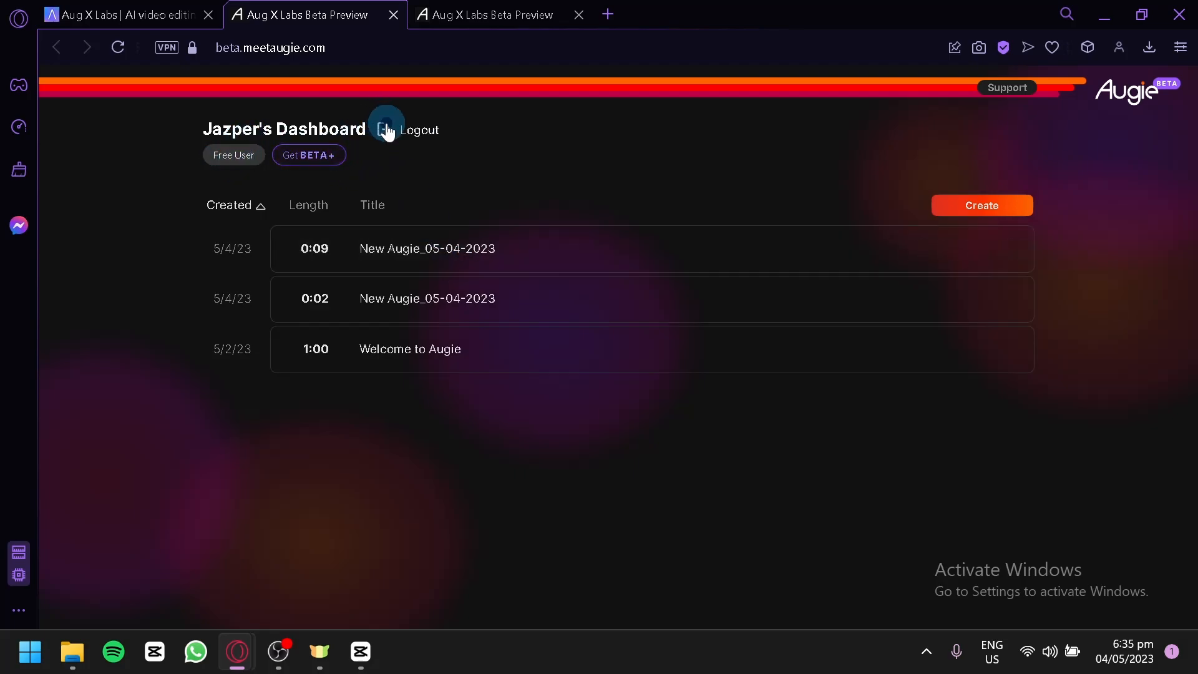
pyautogui.click(380, 125)
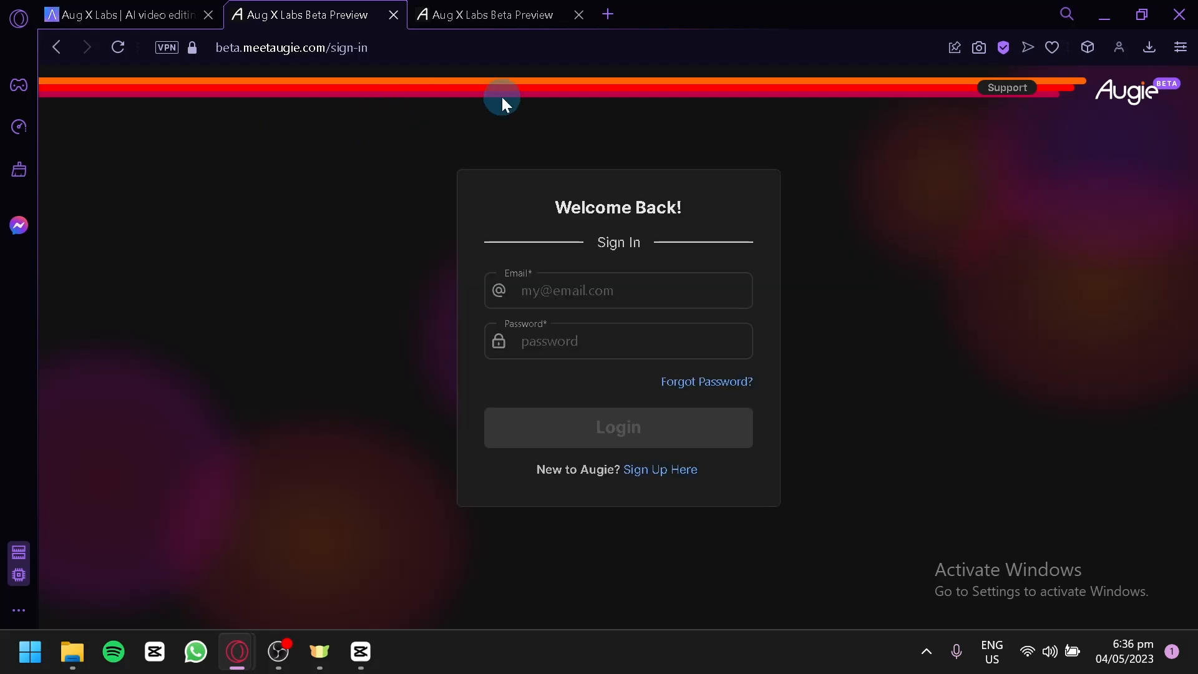
pyautogui.click(662, 471)
pyautogui.click(195, 7)
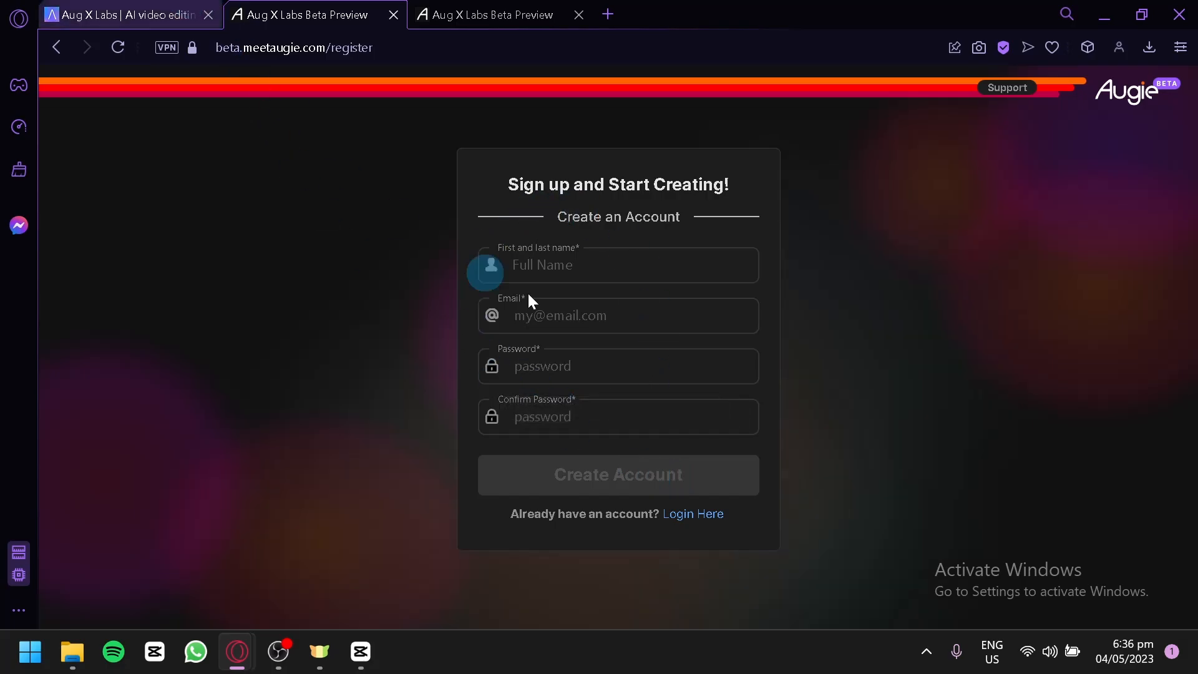
pyautogui.click(362, 6)
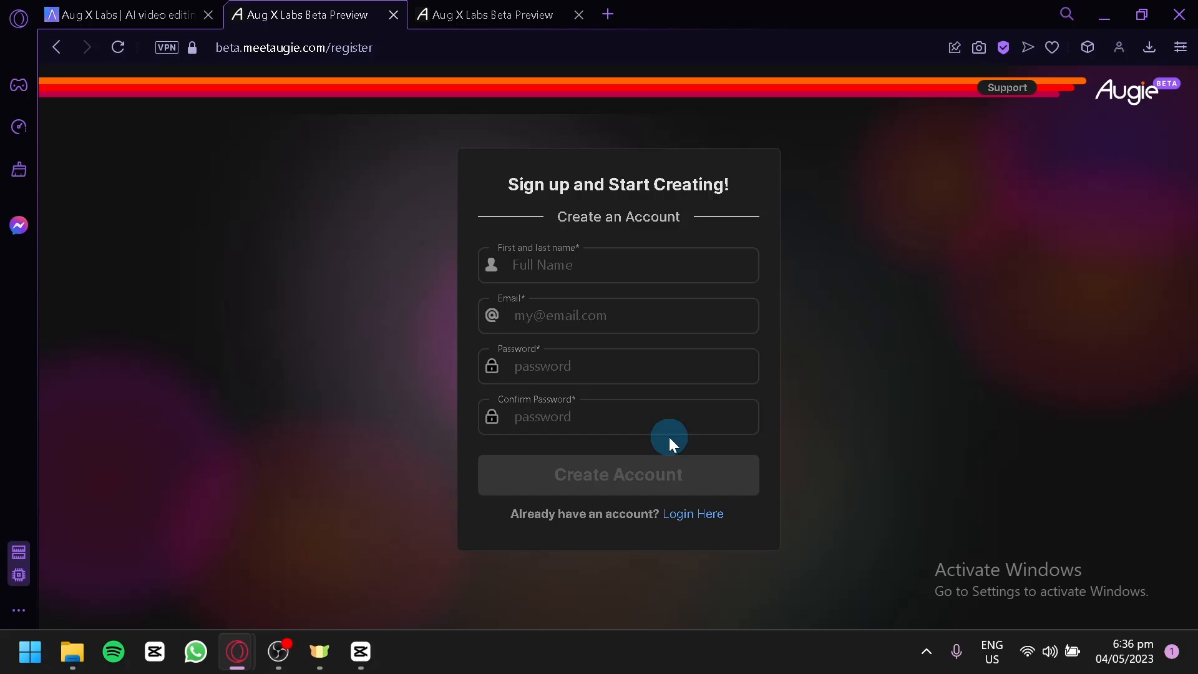
# Switch to the login form, sign back in to the existing account, and dismiss the welcome notification
pyautogui.click(701, 515)
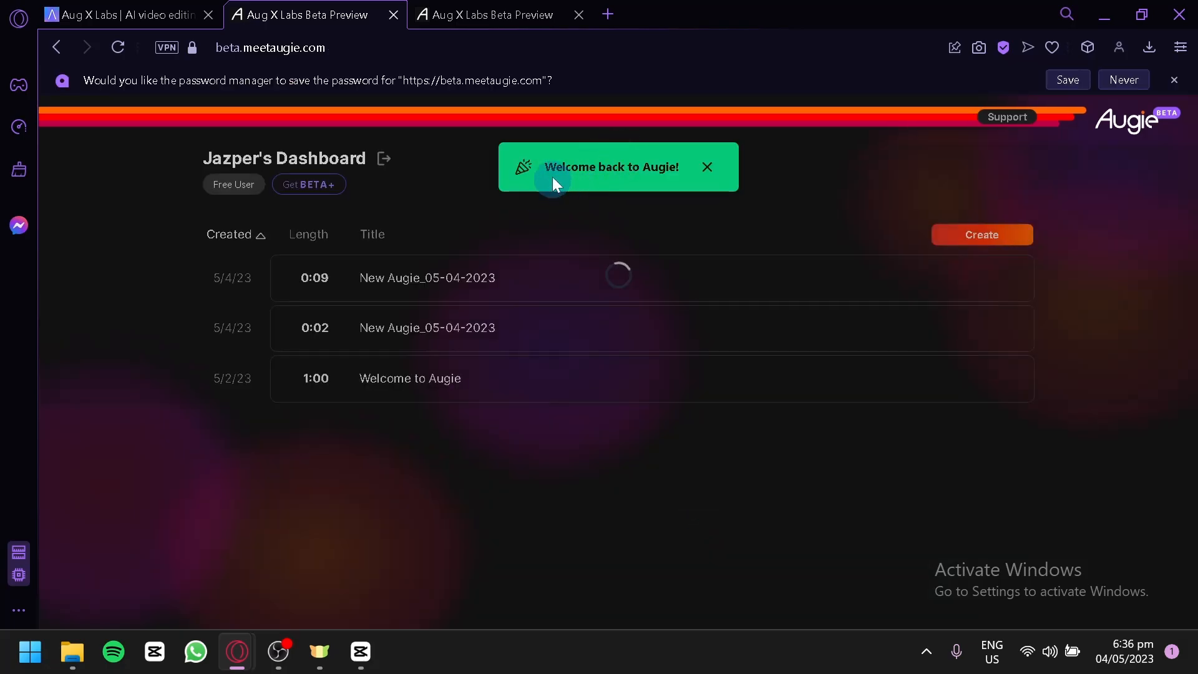
pyautogui.click(707, 167)
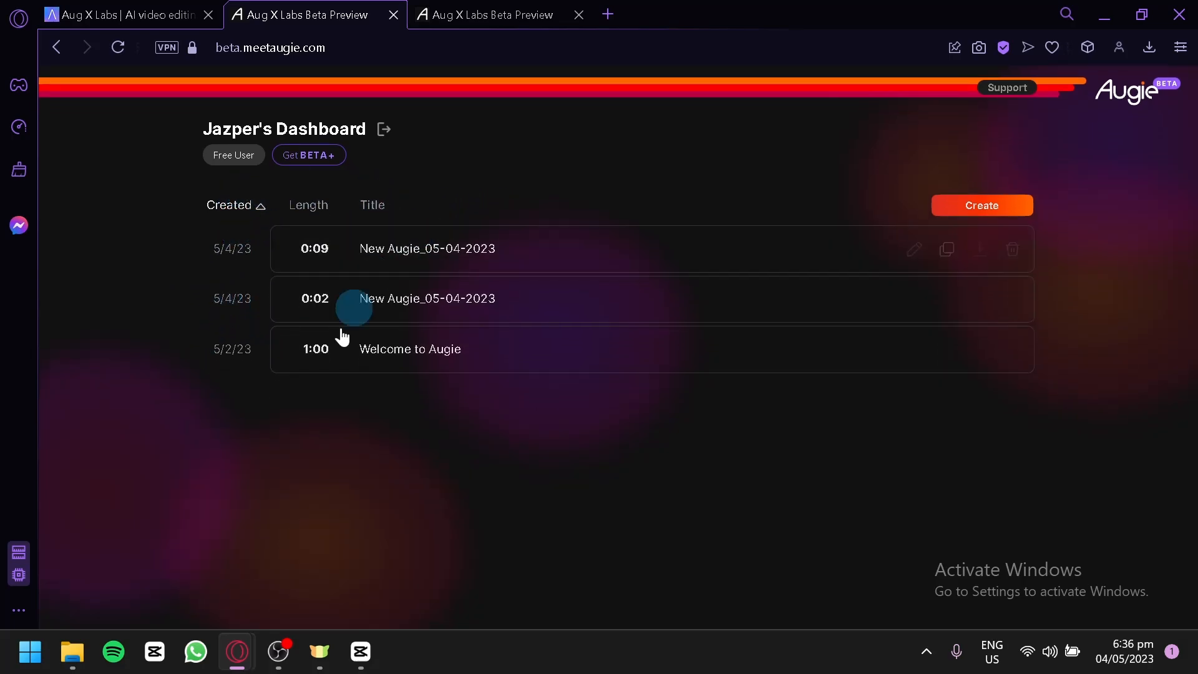
# Compare the Free, Premium and Enterprise beta plans under yearly and monthly pricing, and return to the dashboard
pyautogui.click(307, 156)
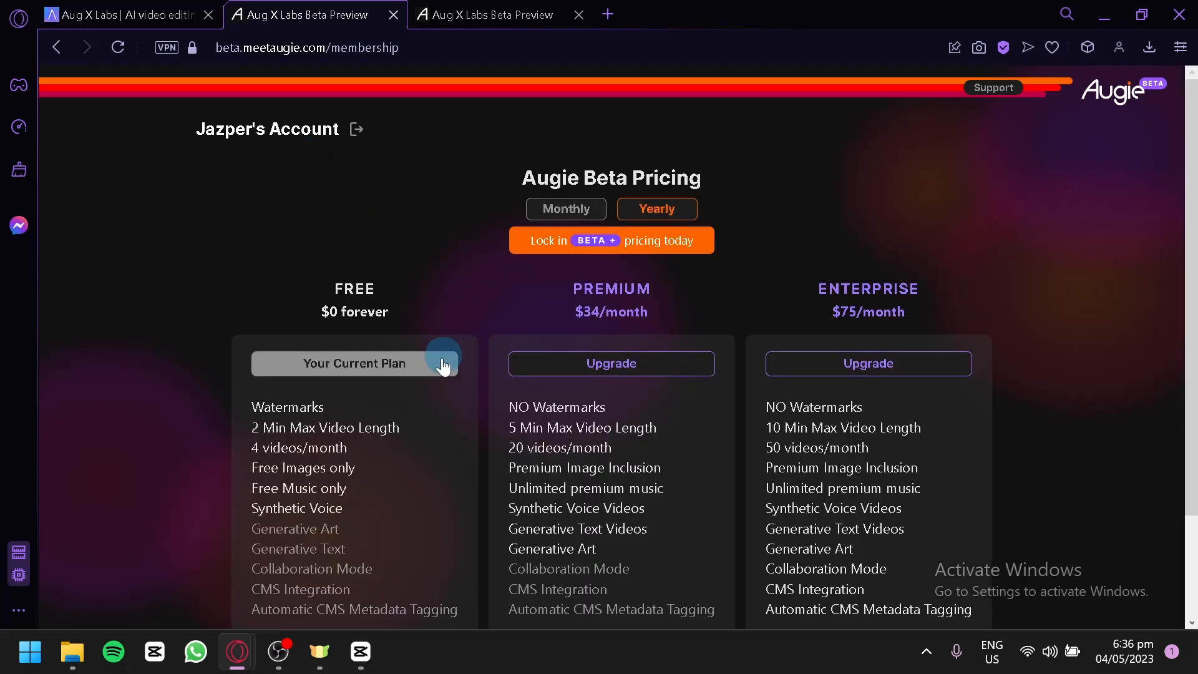
pyautogui.scroll(-2, 441, 362)
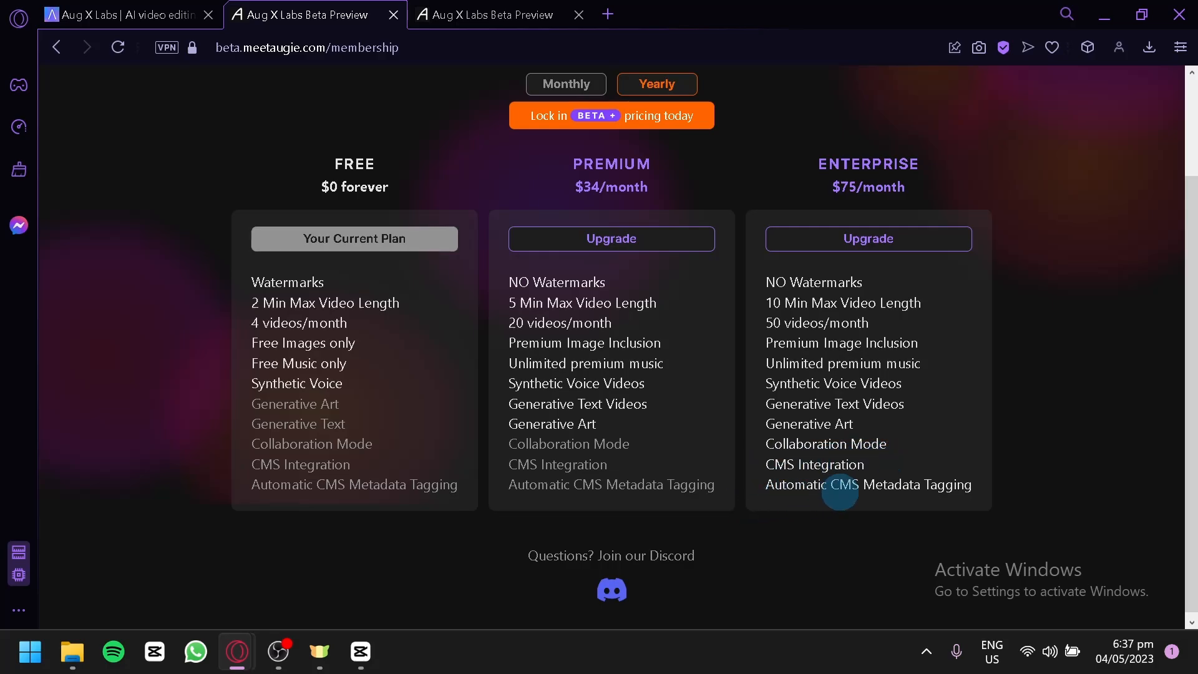
pyautogui.click(570, 93)
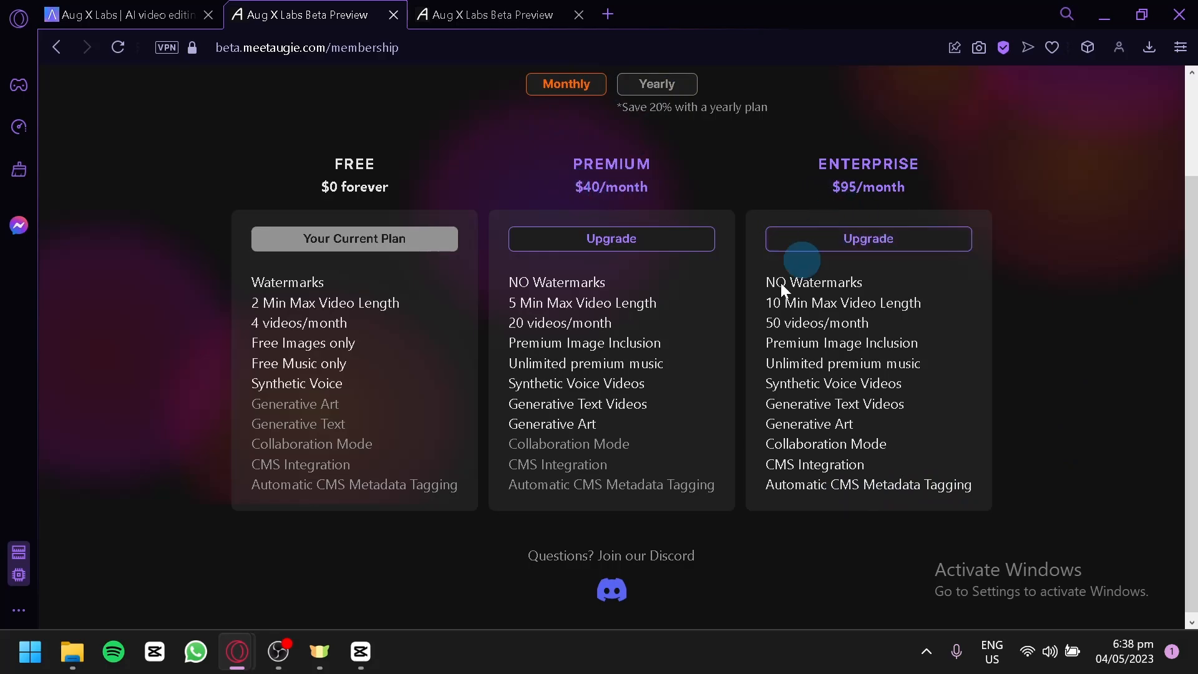
pyautogui.scroll(2, 549, 267)
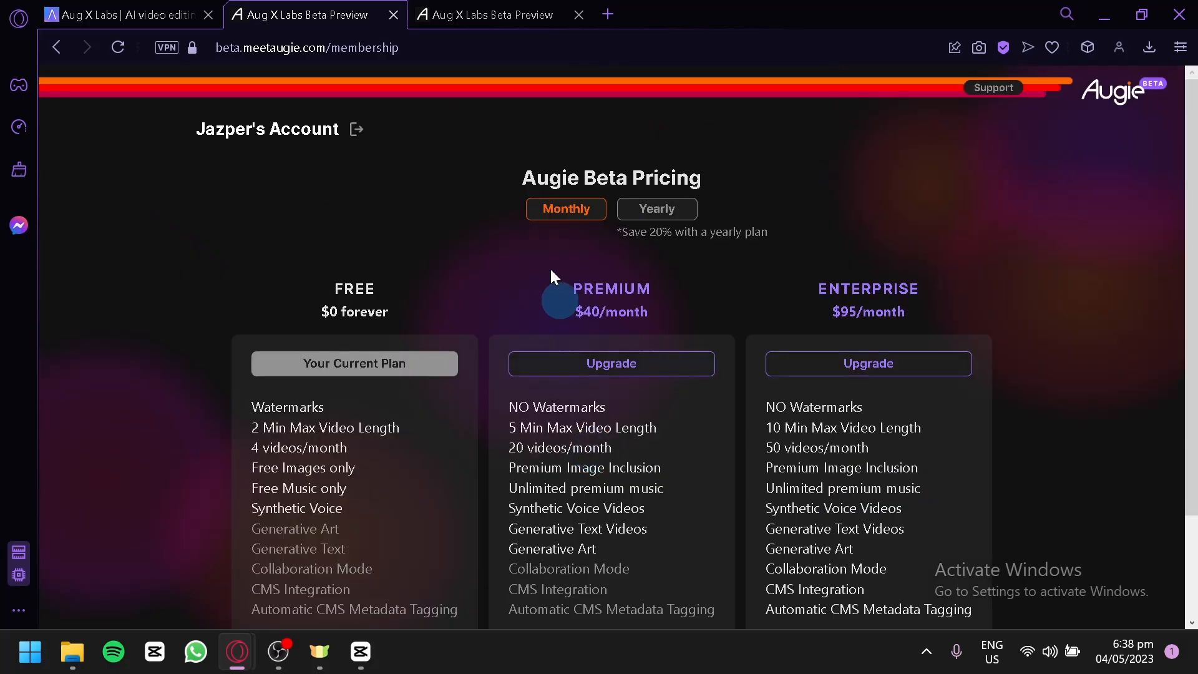
pyautogui.click(481, 32)
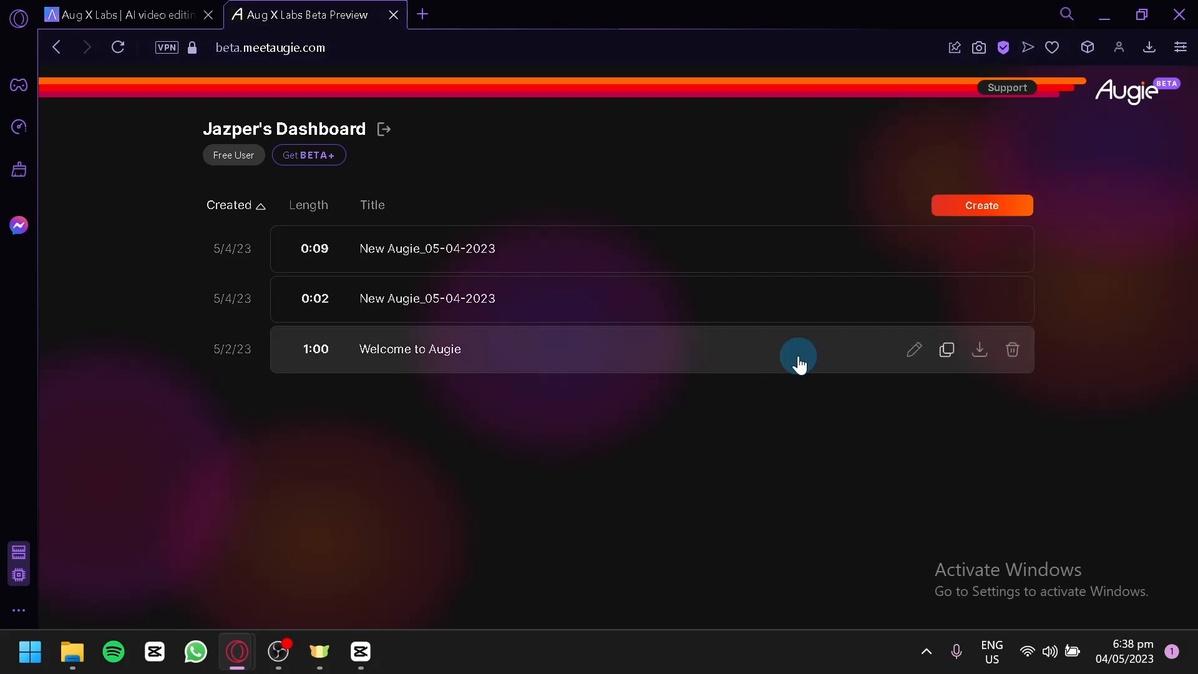
# Start a new Augie video populated with AI selected images and choose to create it from a prompt
pyautogui.click(970, 207)
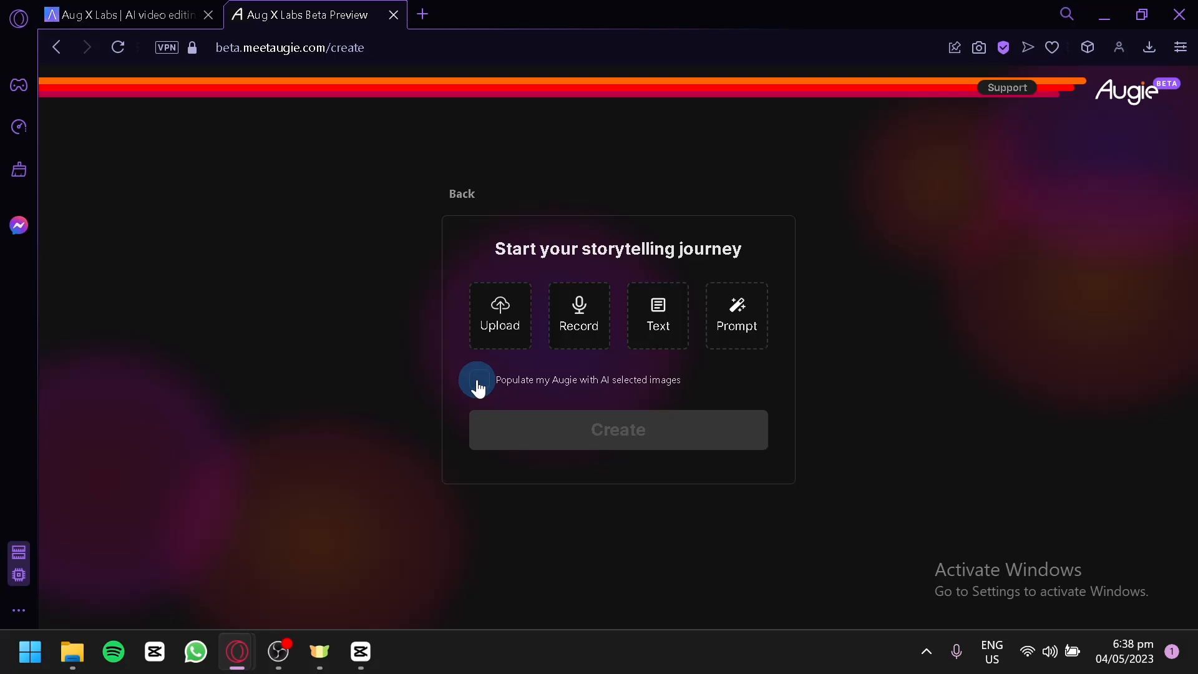
pyautogui.click(478, 380)
pyautogui.click(724, 318)
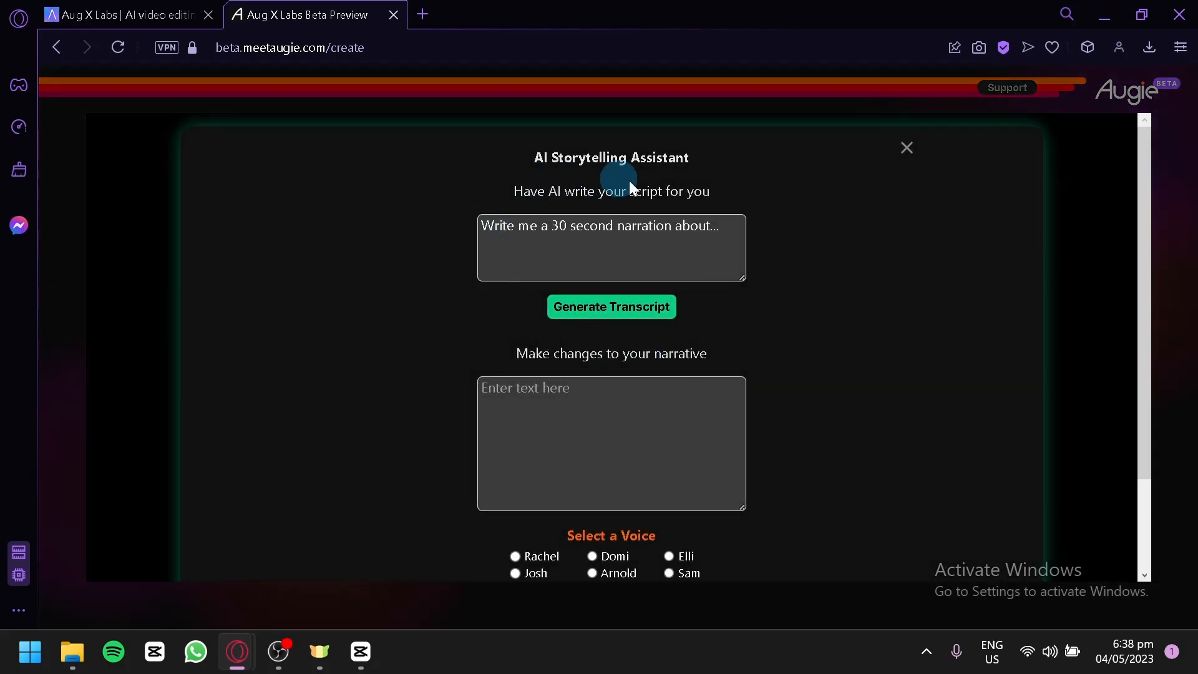
# Generate a transcript from the prompt "Write me a 30 second narration about how good augiexlabs is"
pyautogui.click(652, 231)
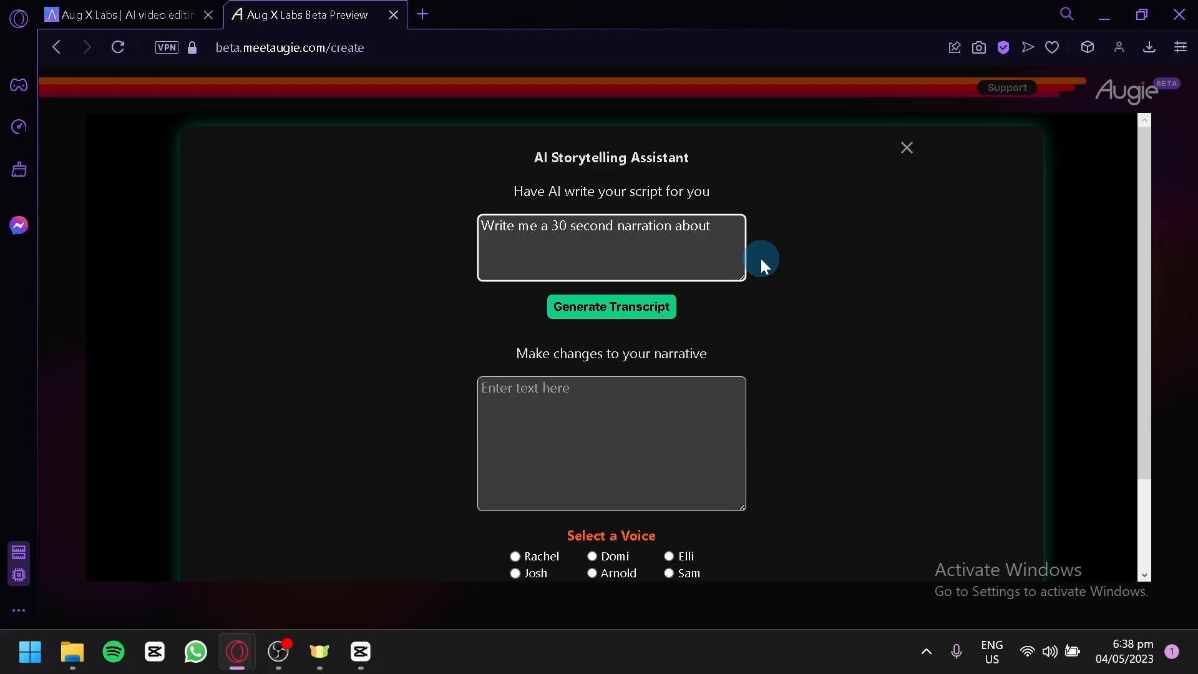
pyautogui.write('how good augiexlabs is')
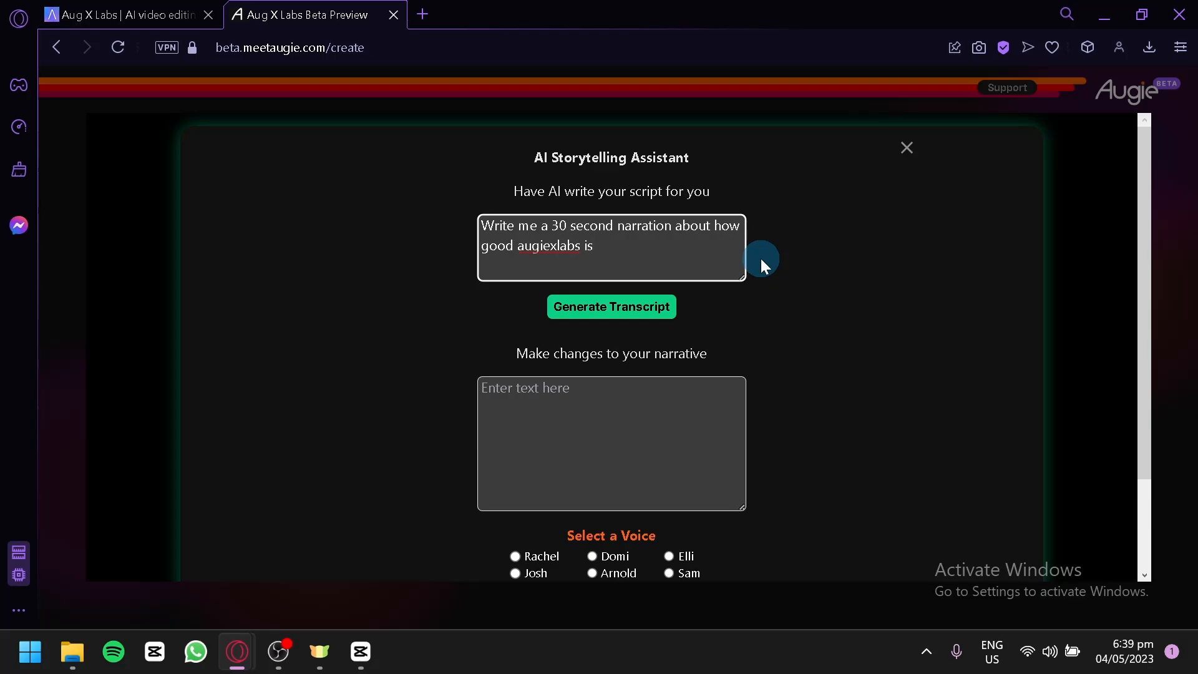
pyautogui.click(606, 321)
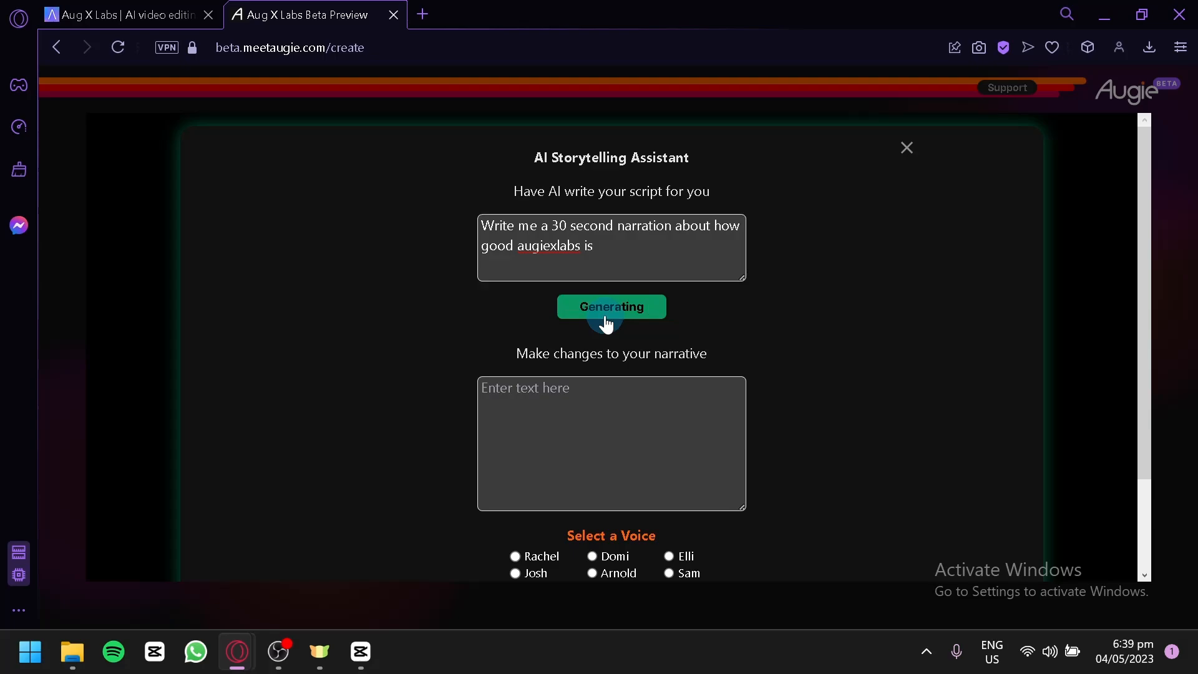
# Review the generated narrative, choose Elli as its voice, and create the video without adding a keyword
pyautogui.scroll(-2, 643, 340)
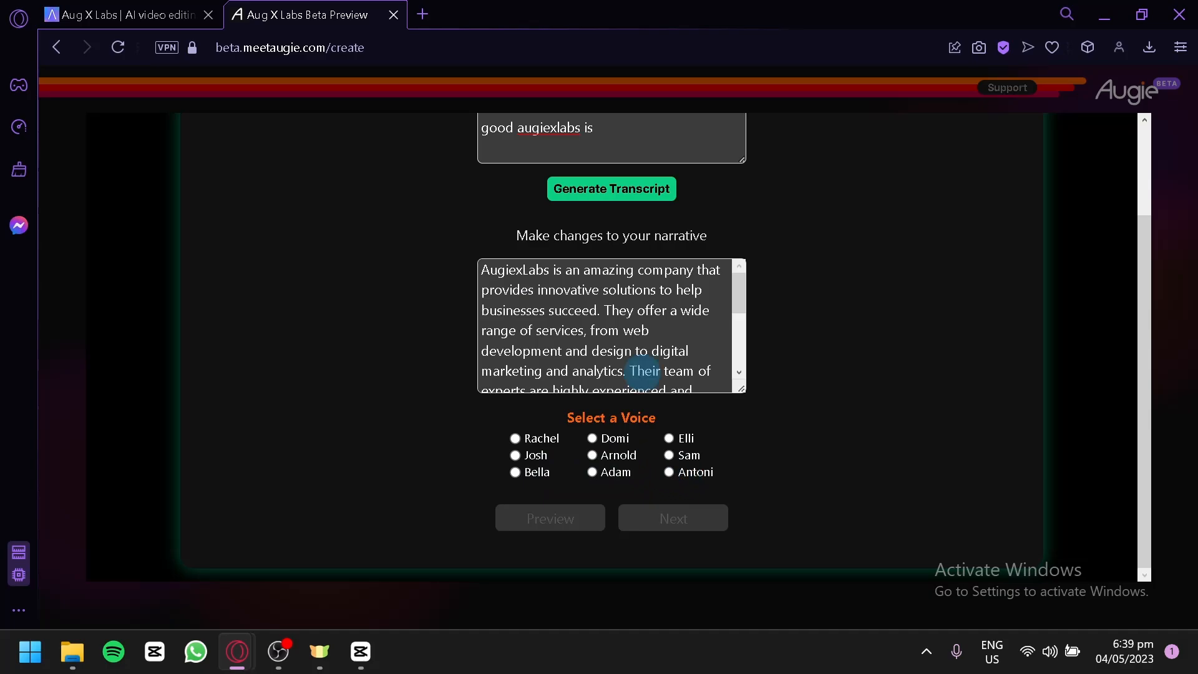
pyautogui.scroll(-3, 599, 324)
pyautogui.scroll(5, 598, 324)
pyautogui.scroll(-5, 532, 313)
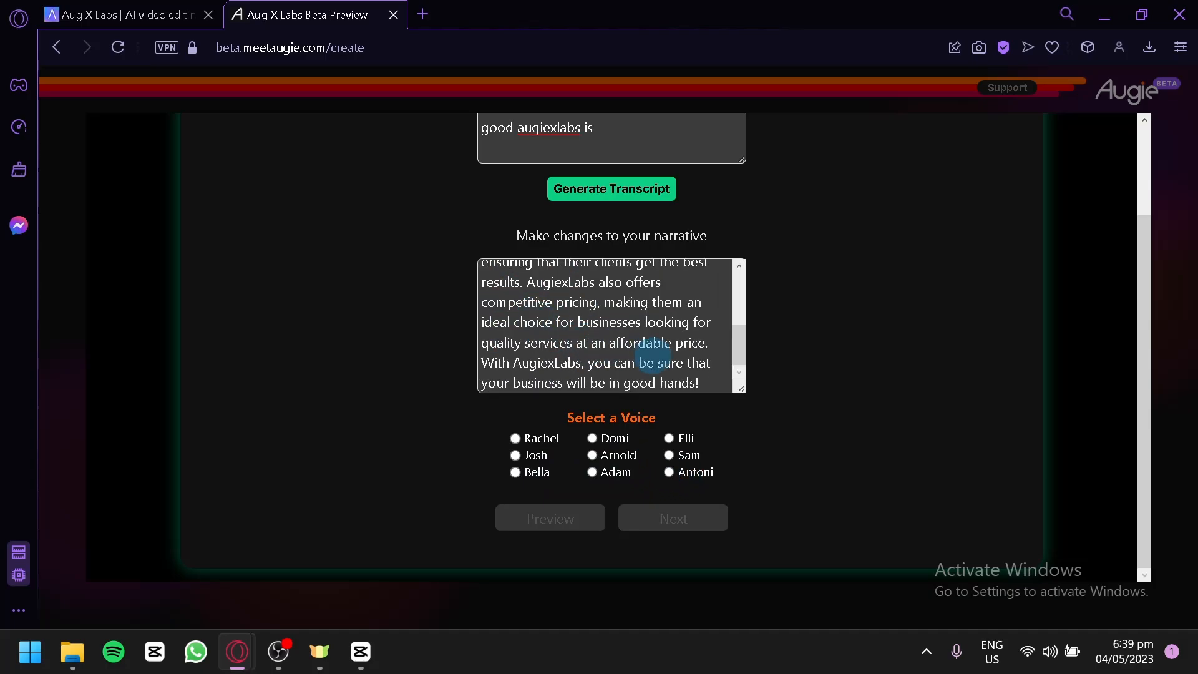
pyautogui.click(657, 362)
pyautogui.scroll(5, 591, 344)
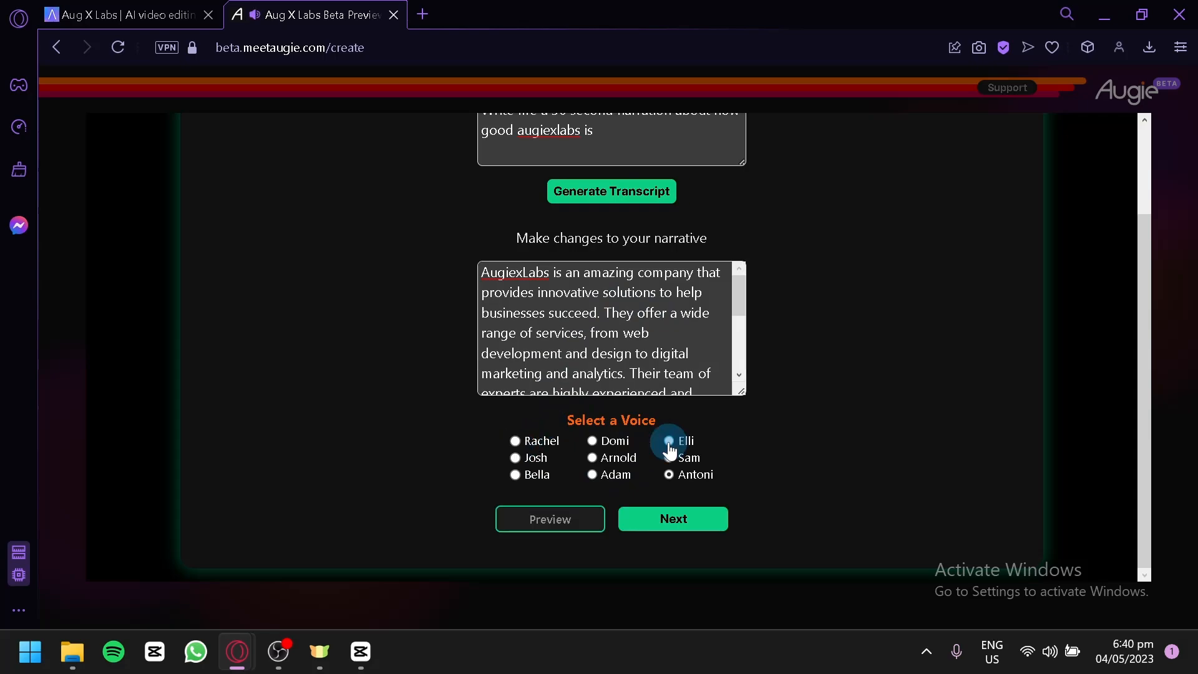
pyautogui.click(670, 444)
pyautogui.click(716, 526)
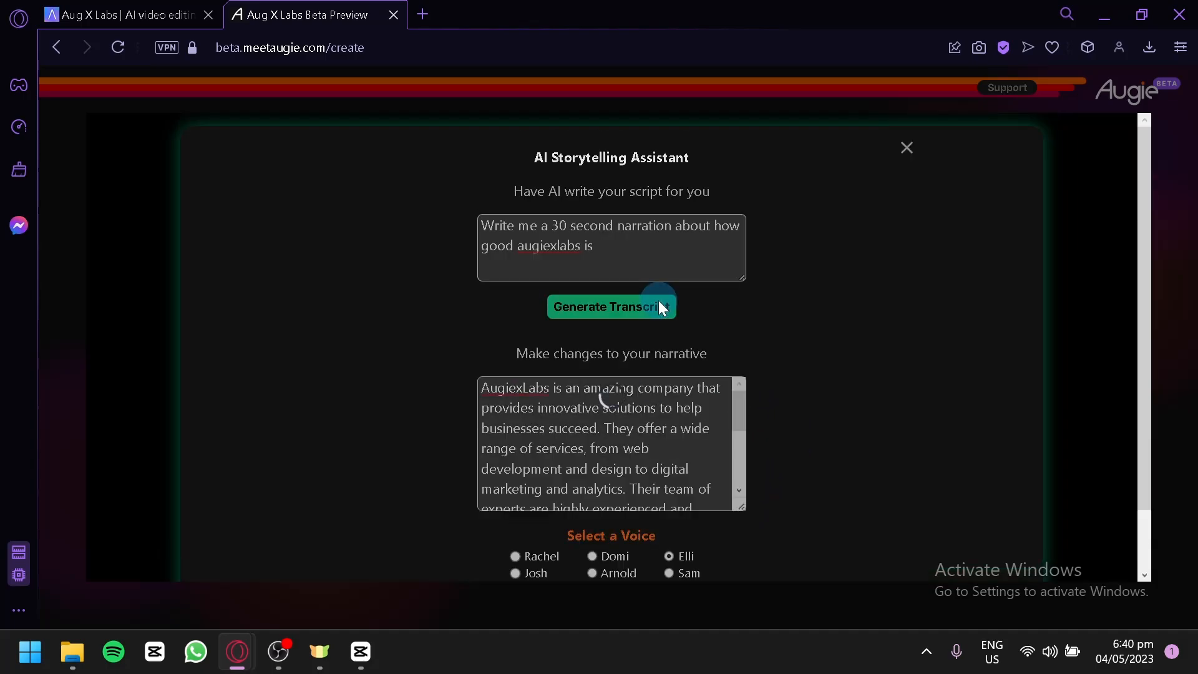
pyautogui.scroll(-1, 755, 358)
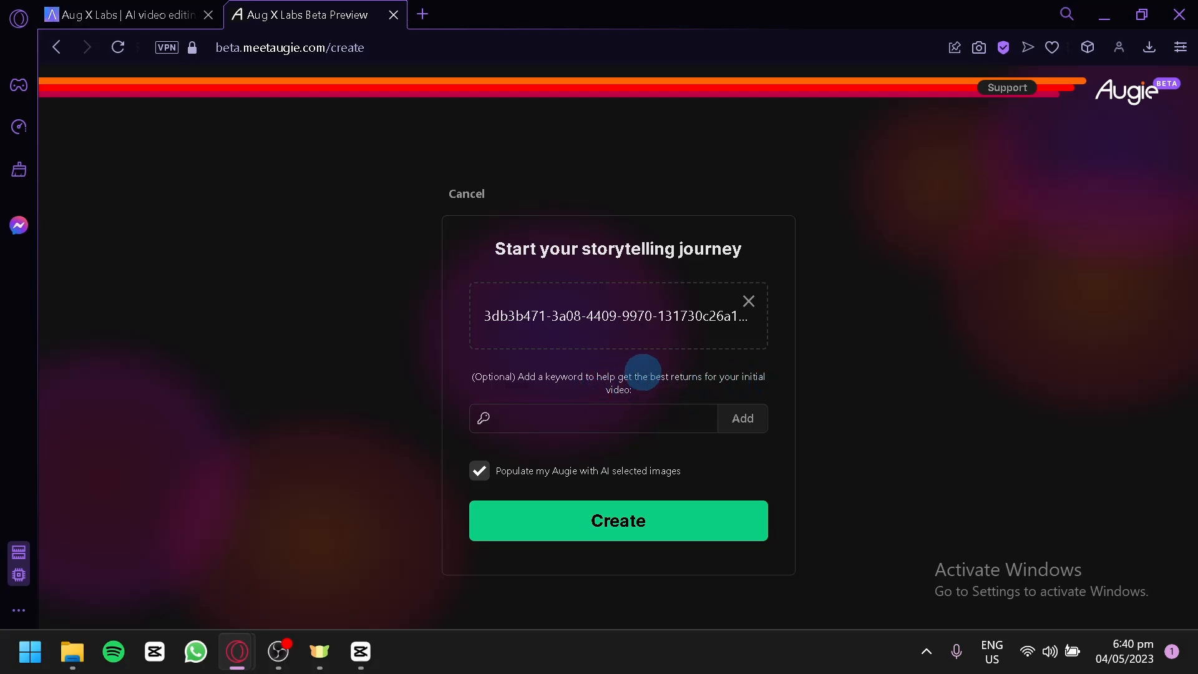
pyautogui.click(679, 517)
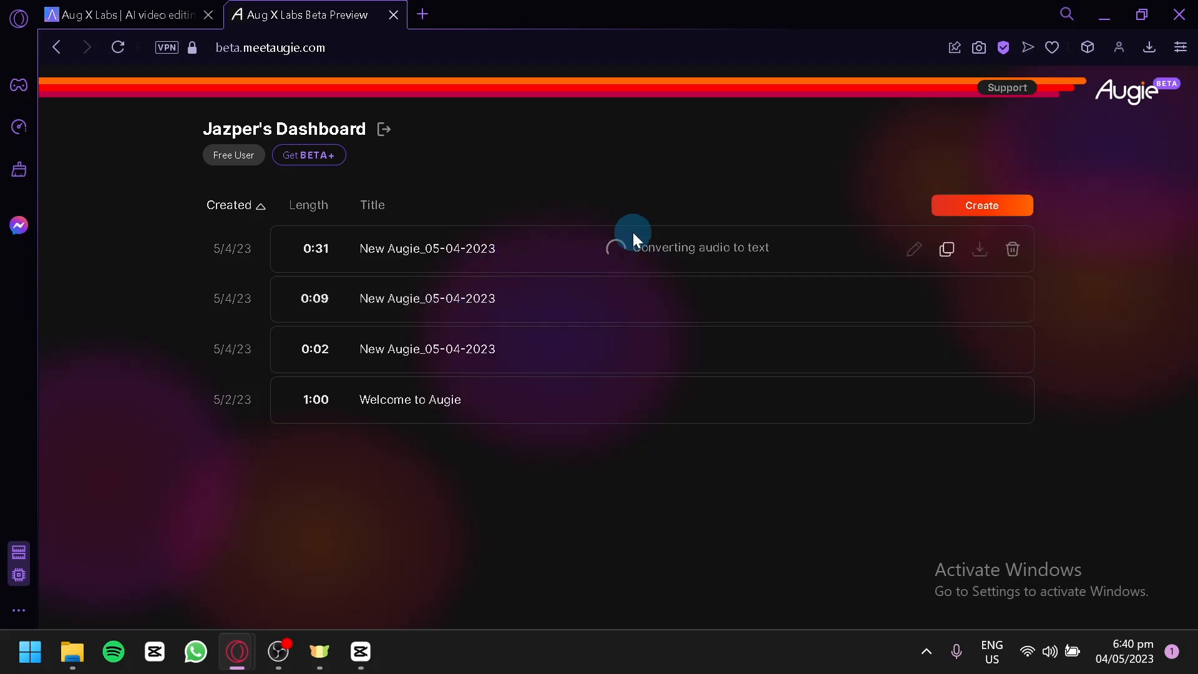
# Open the 0:09 New Augie_05-04-2023 video in the editor and switch it to portrait orientation
pyautogui.click(568, 299)
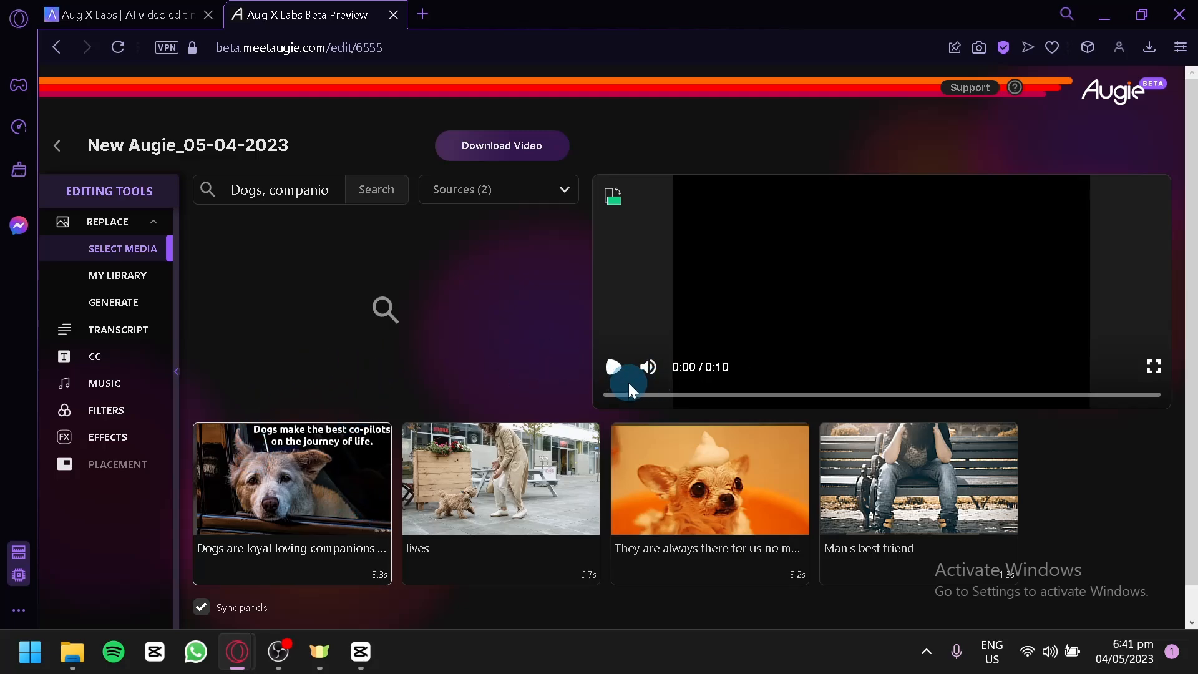
pyautogui.moveTo(648, 367)
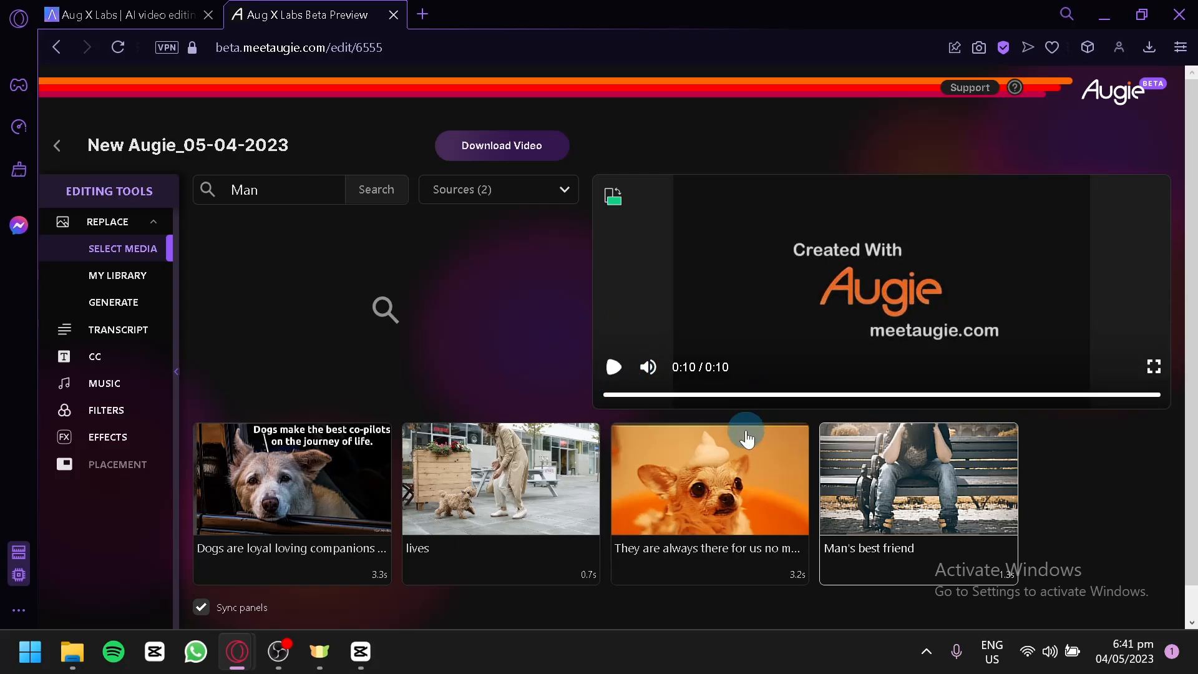
pyautogui.click(615, 198)
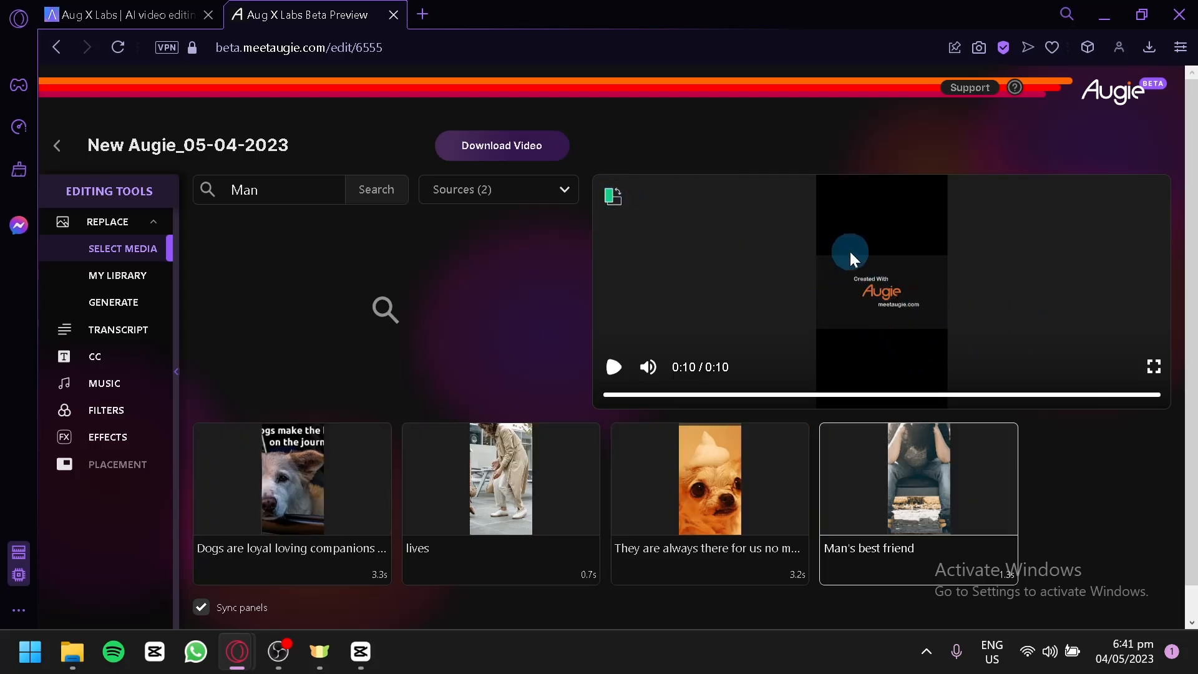
# Switch the video back to landscape orientation and preview each of its four shots
pyautogui.click(624, 204)
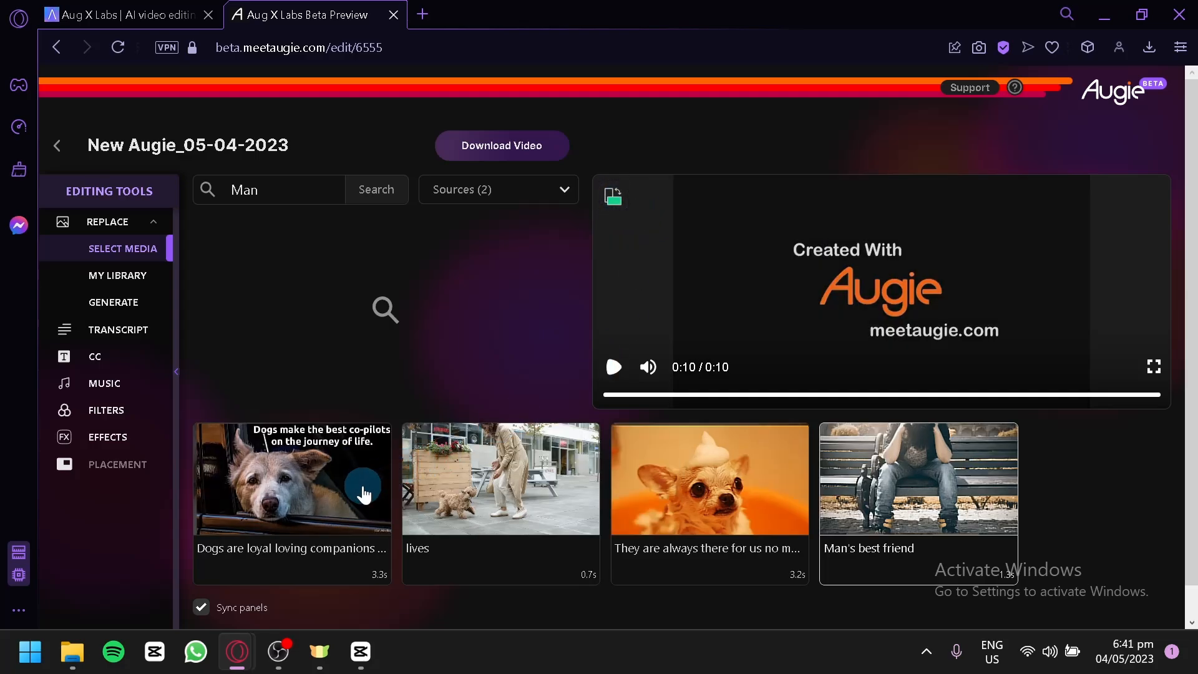
pyautogui.click(359, 484)
pyautogui.click(459, 483)
pyautogui.click(649, 452)
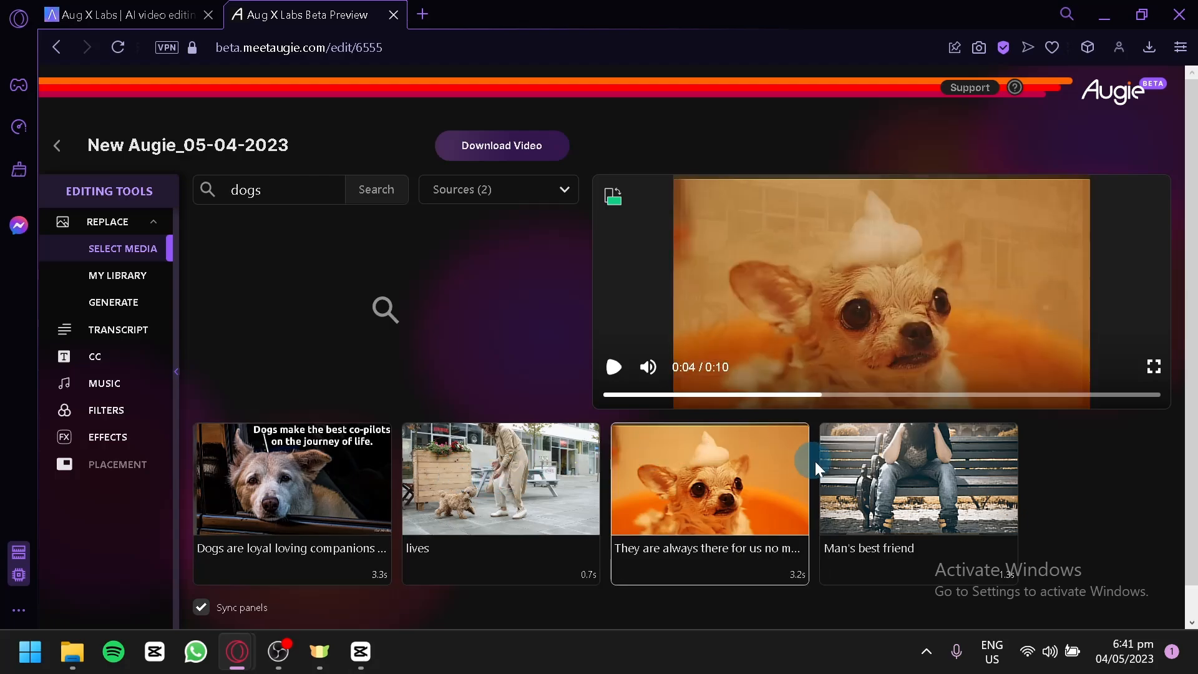
pyautogui.click(851, 475)
# Search the media for "dog" and replace the "lives" shot's image with the fluffy white dog on a dark grey background
pyautogui.click(443, 451)
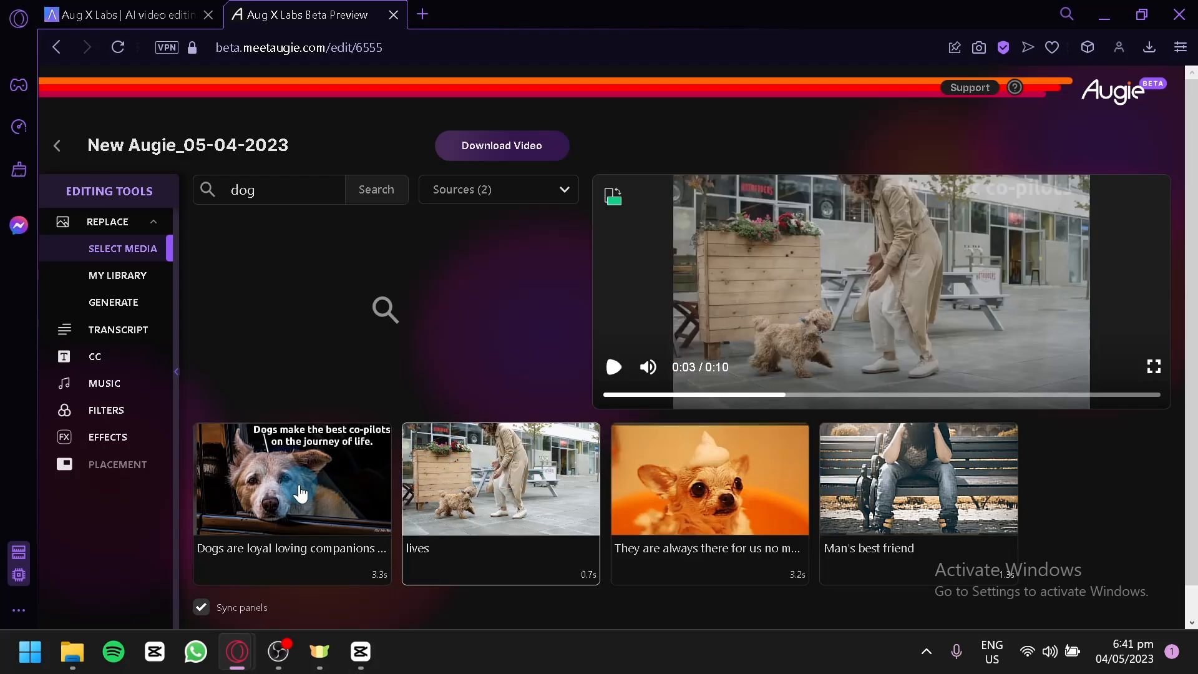
pyautogui.click(298, 484)
pyautogui.click(424, 481)
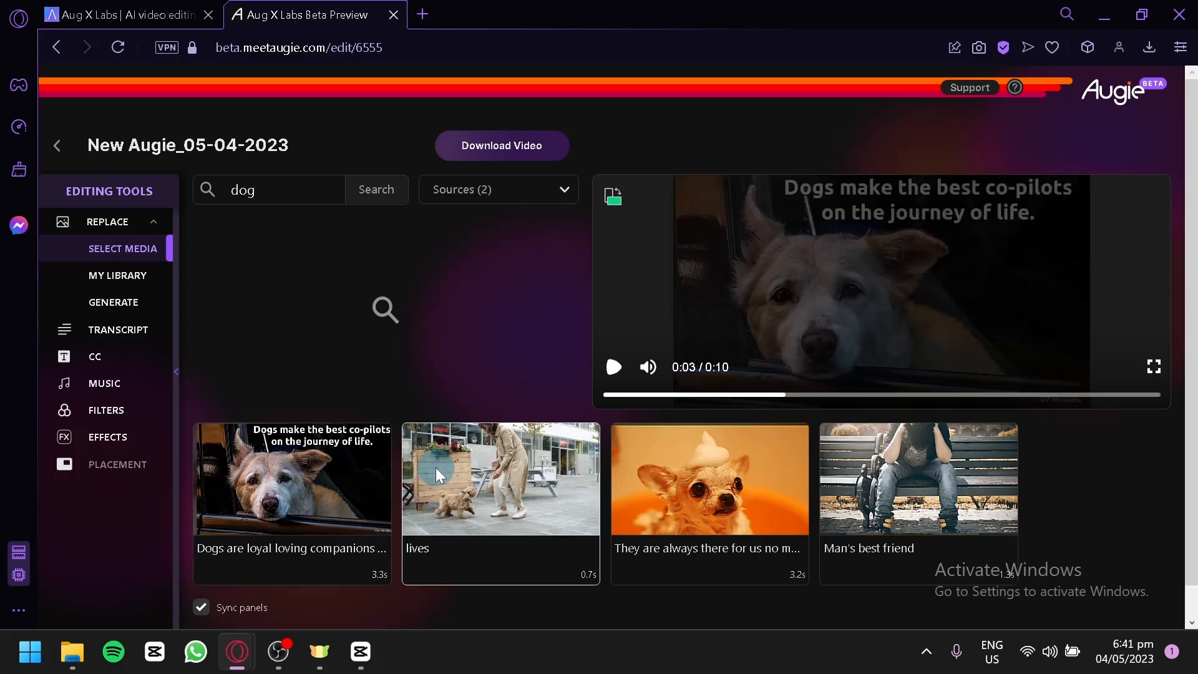
pyautogui.click(500, 473)
pyautogui.click(489, 431)
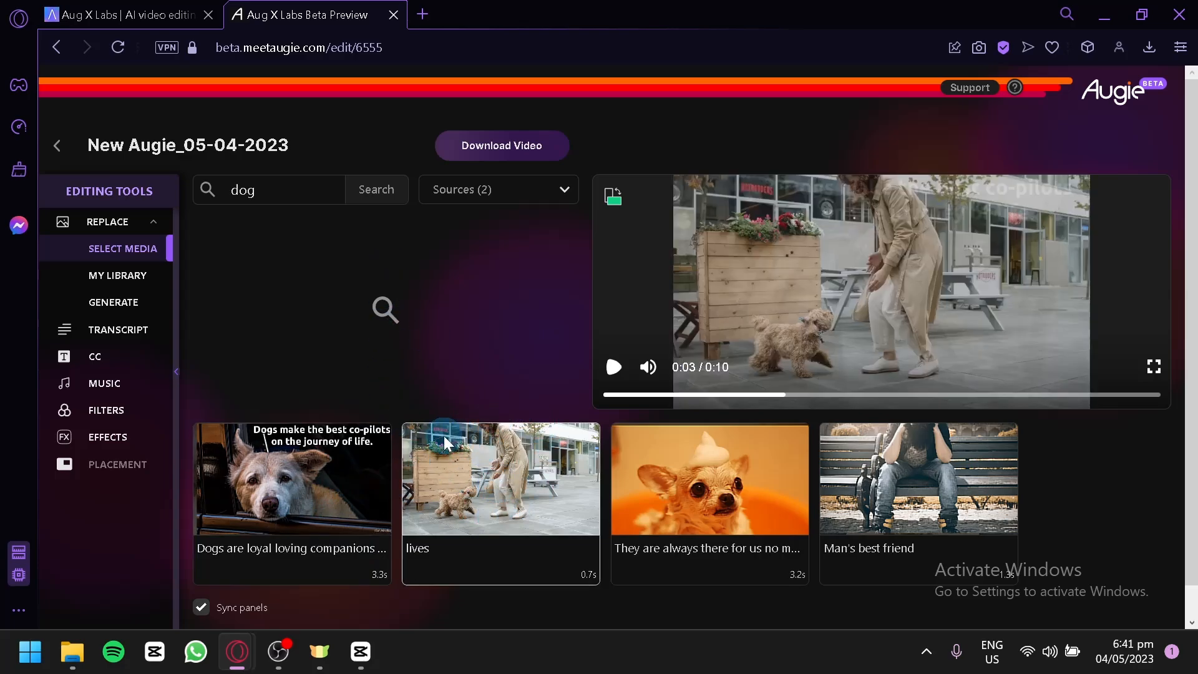
pyautogui.click(618, 460)
pyautogui.click(368, 201)
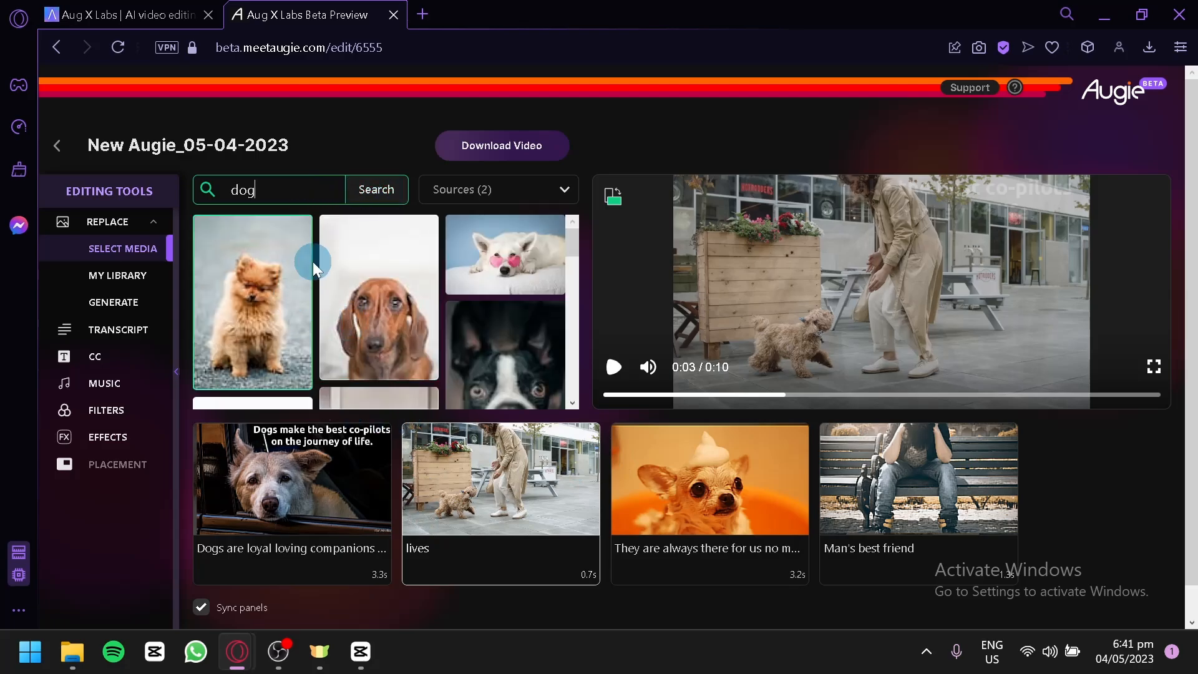
pyautogui.scroll(-3, 313, 261)
pyautogui.click(280, 283)
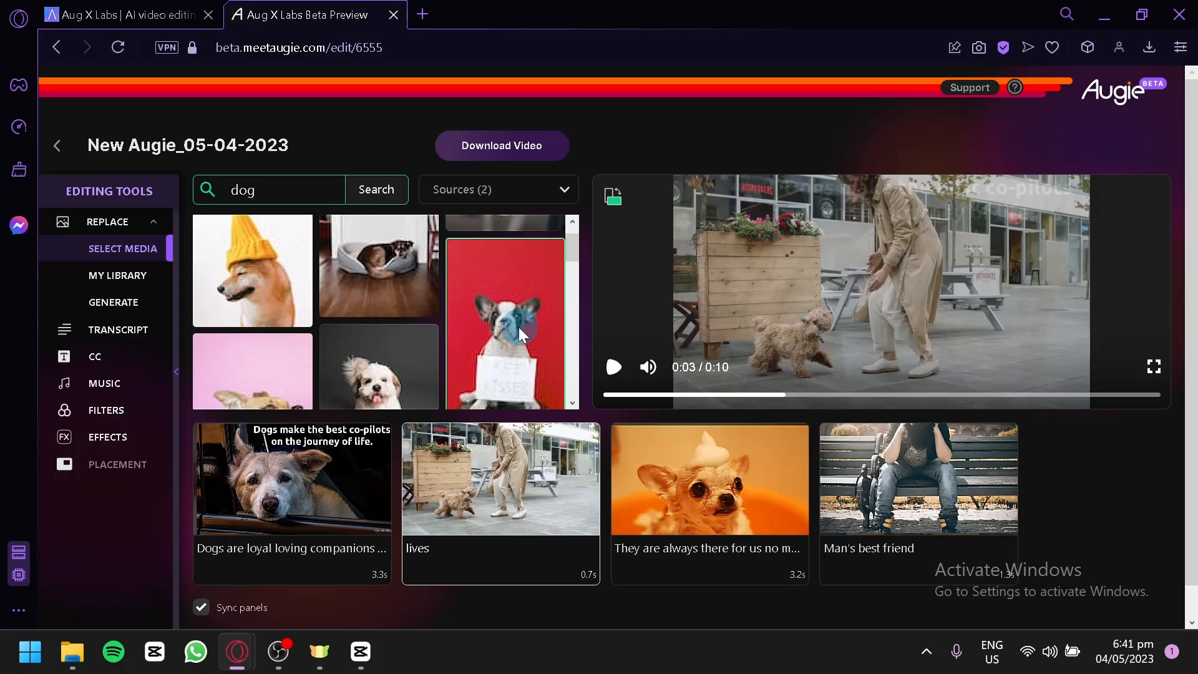
pyautogui.click(381, 372)
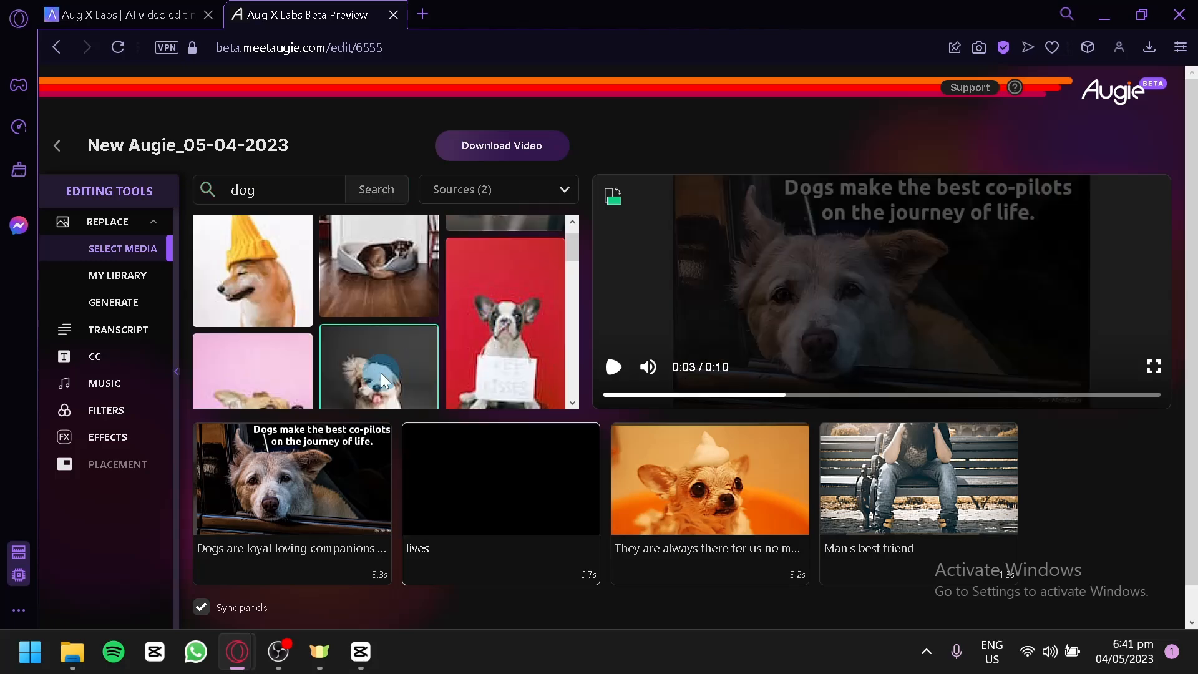
pyautogui.click(523, 501)
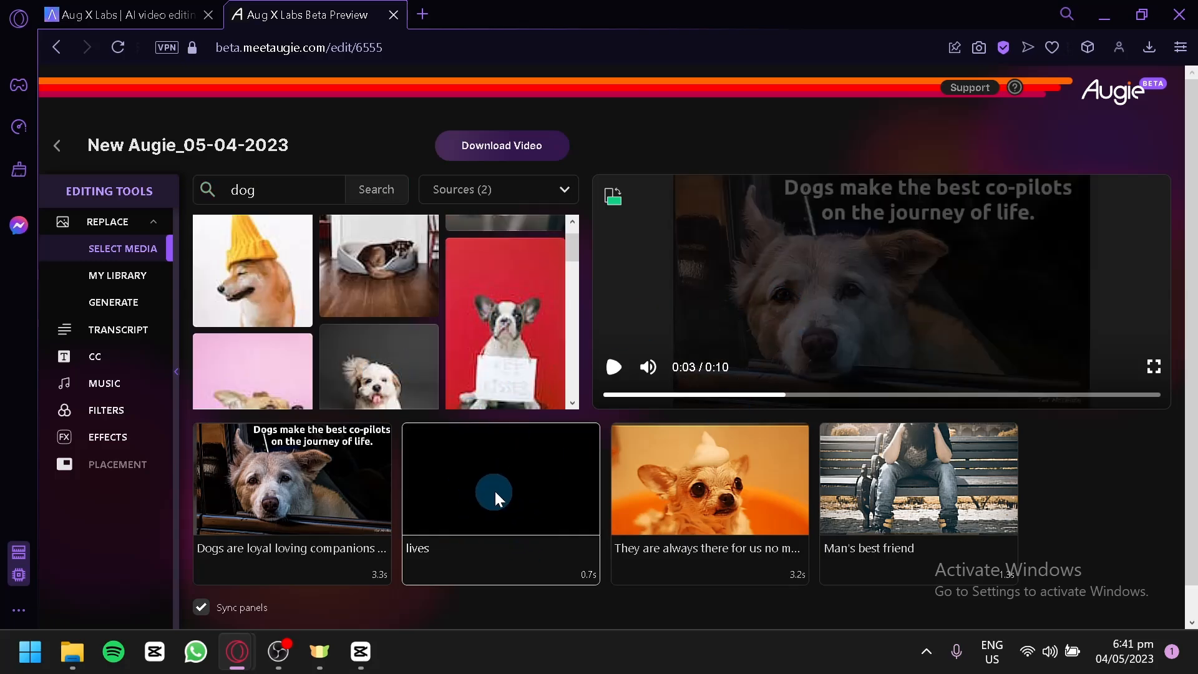
# Look over the available editing tools and the media source options
pyautogui.click(118, 204)
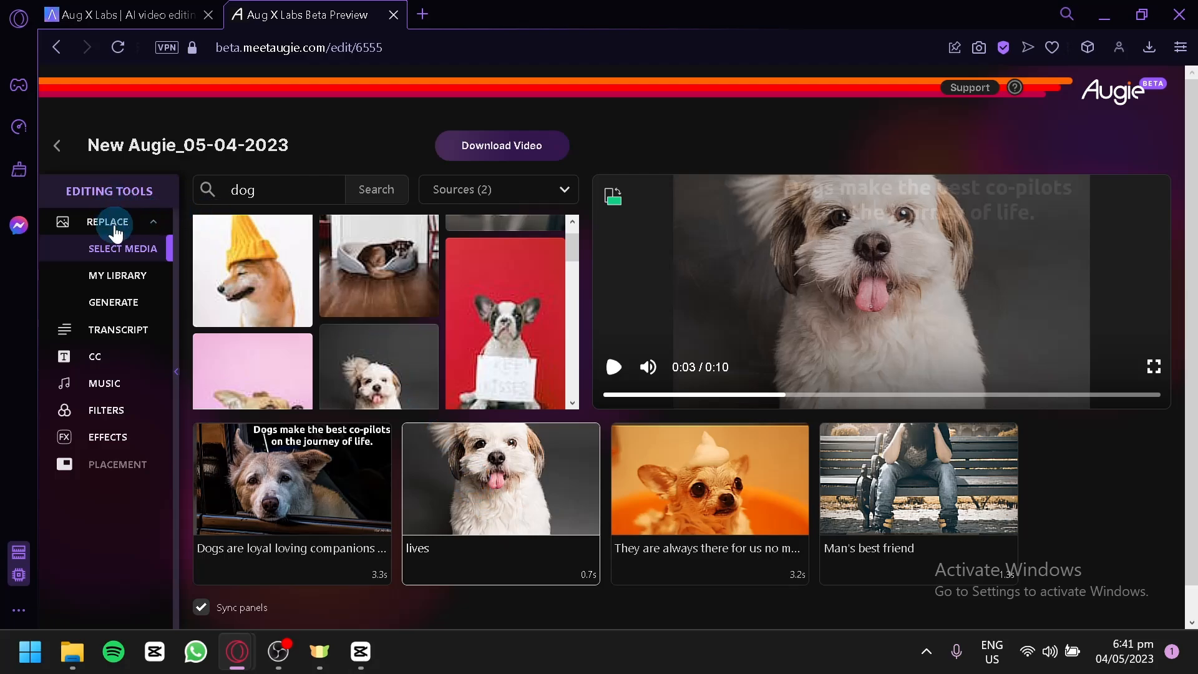
pyautogui.click(130, 280)
pyautogui.click(116, 306)
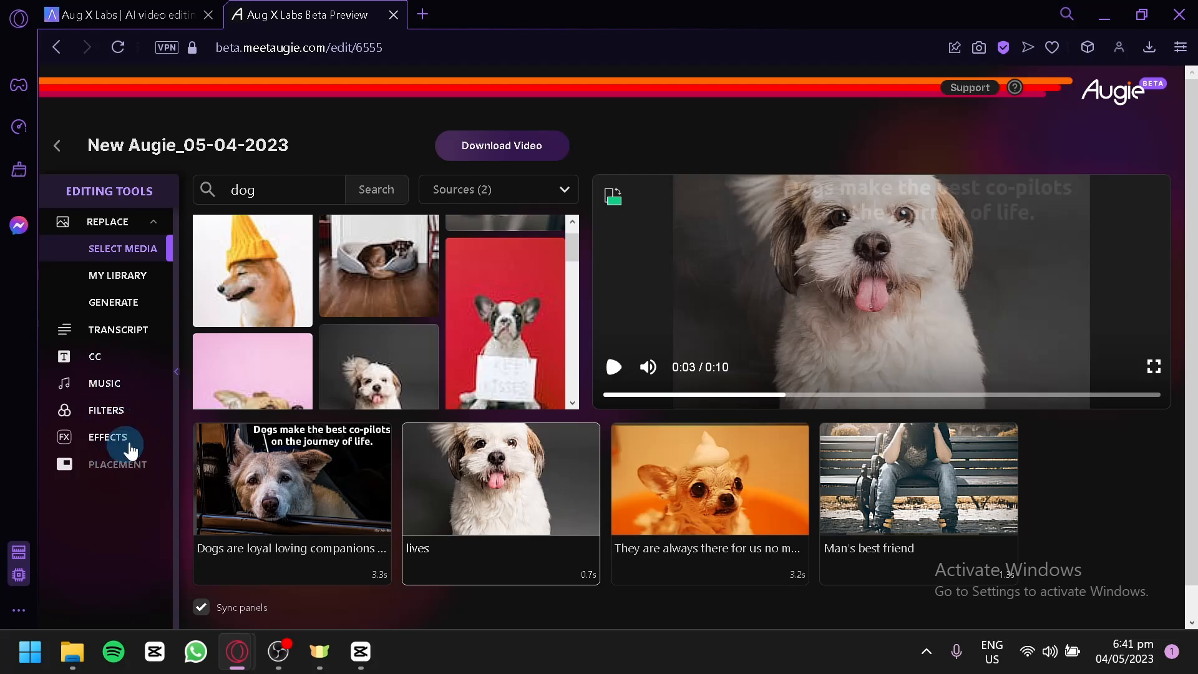
pyautogui.scroll(-1, 824, 480)
pyautogui.scroll(1, 718, 441)
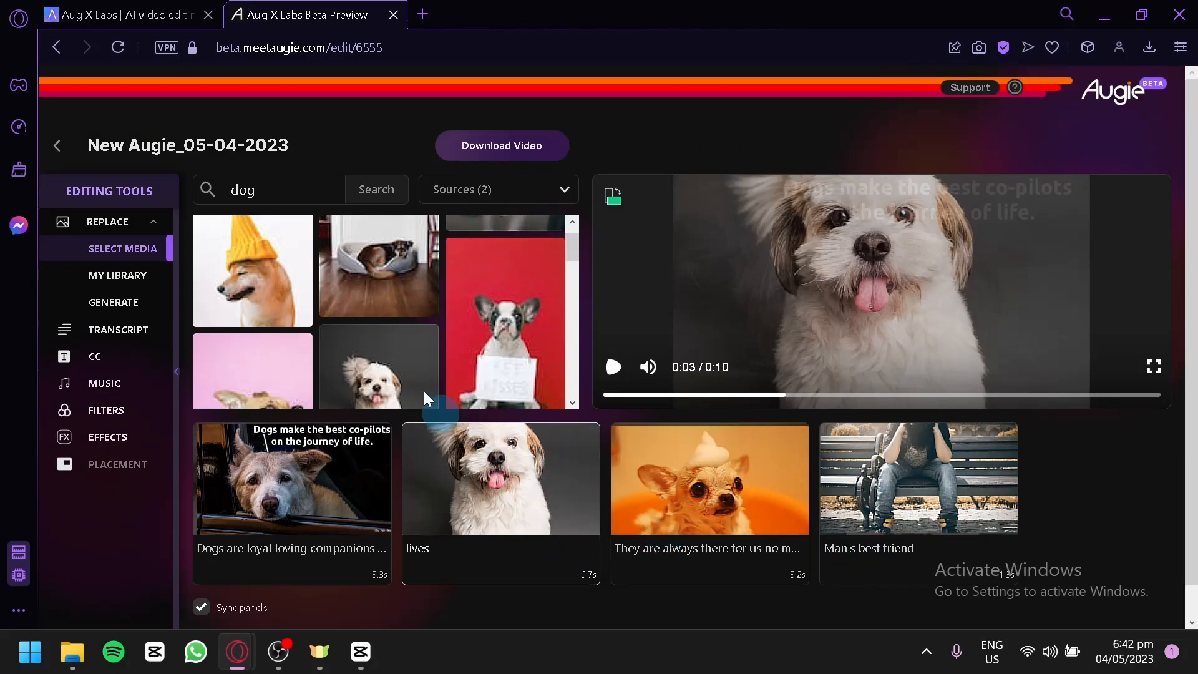
pyautogui.click(547, 233)
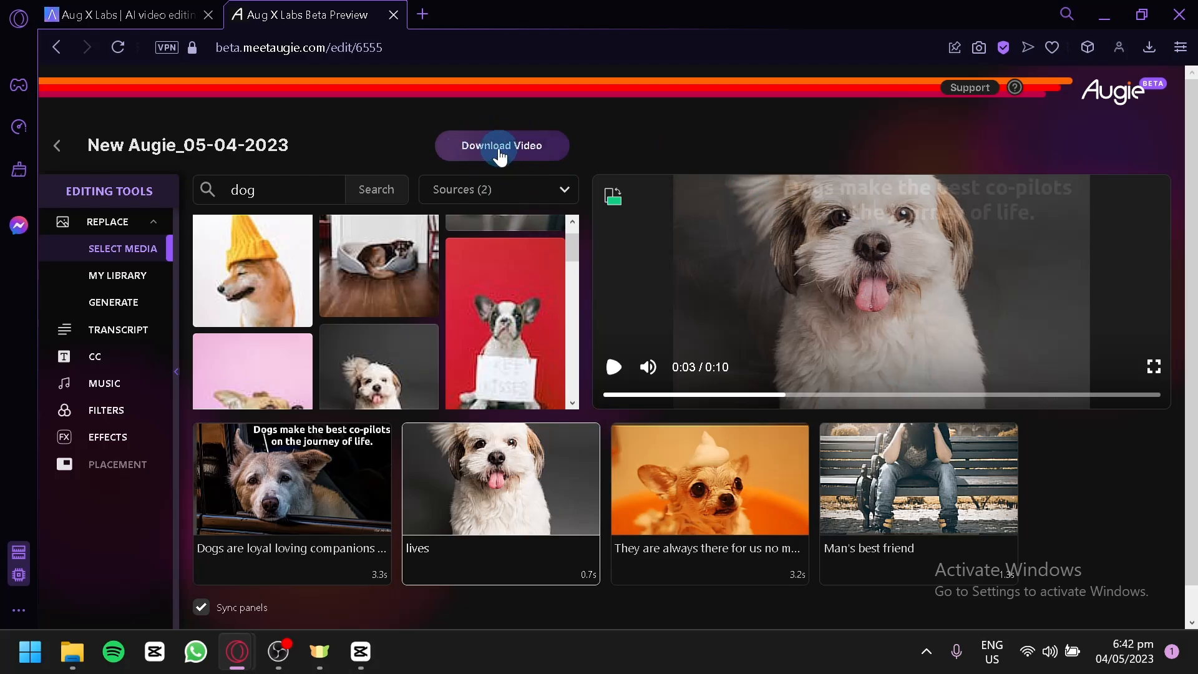
pyautogui.click(523, 190)
pyautogui.click(523, 191)
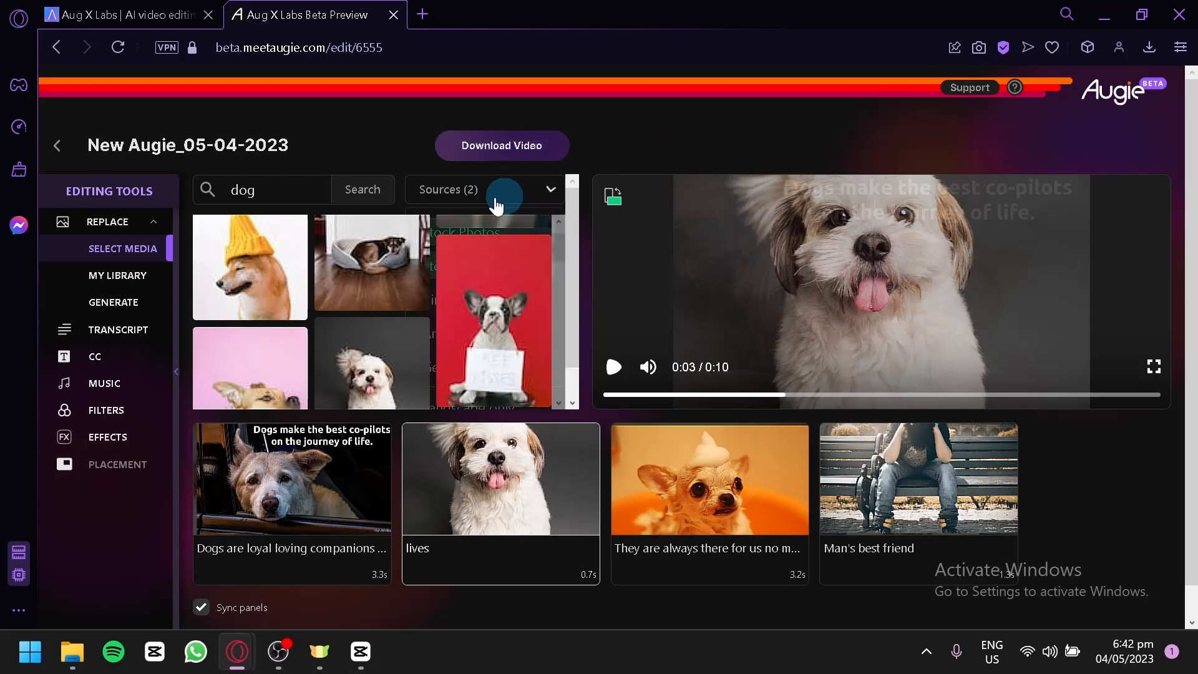
# Return to the dashboard, open the 0:31 New Augie_05-04-2023 video, and play it after dismissing its creation report
pyautogui.click(60, 145)
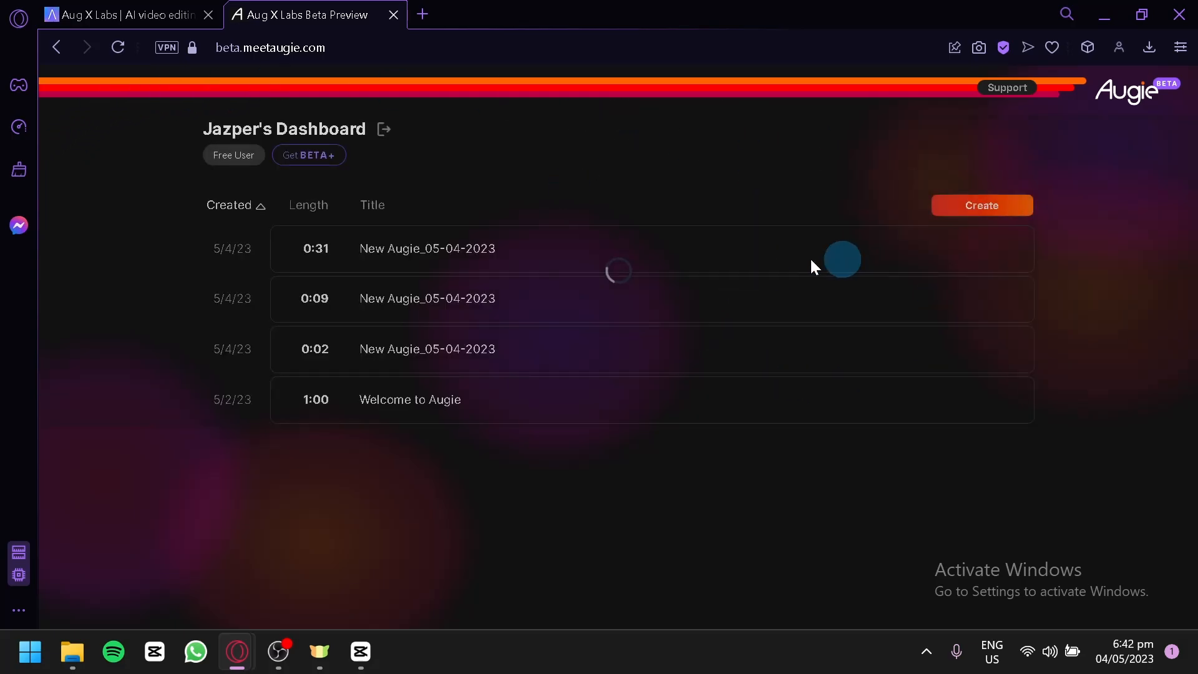
pyautogui.click(812, 267)
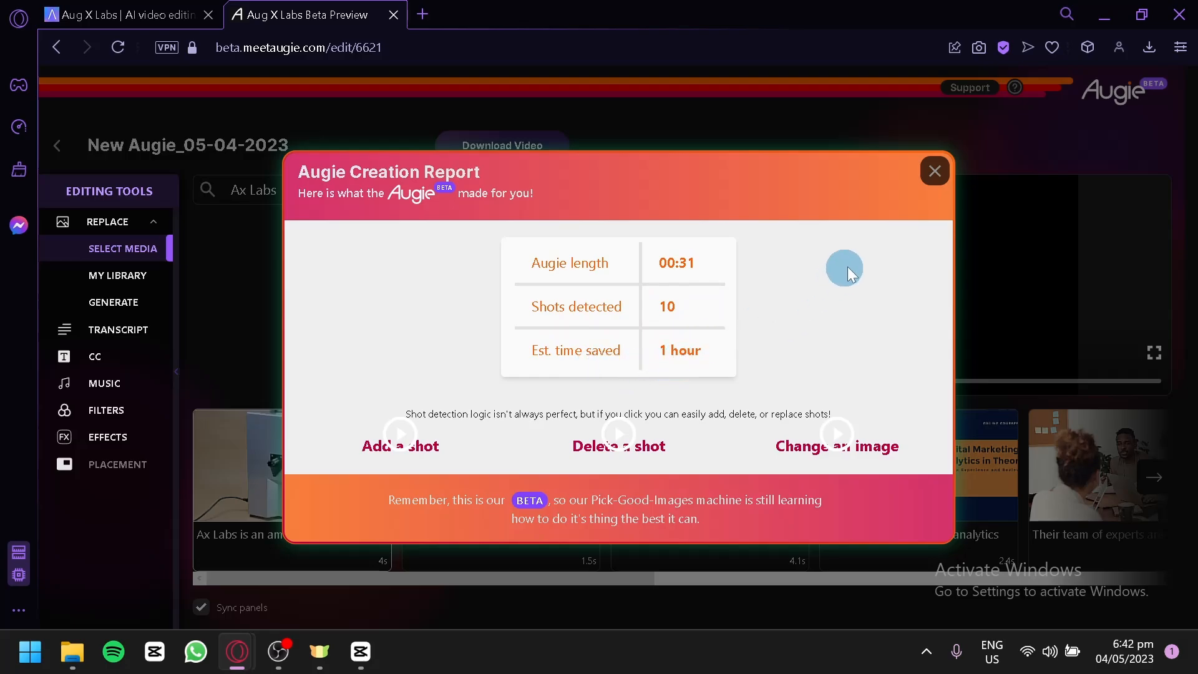
pyautogui.click(935, 171)
pyautogui.moveTo(649, 369)
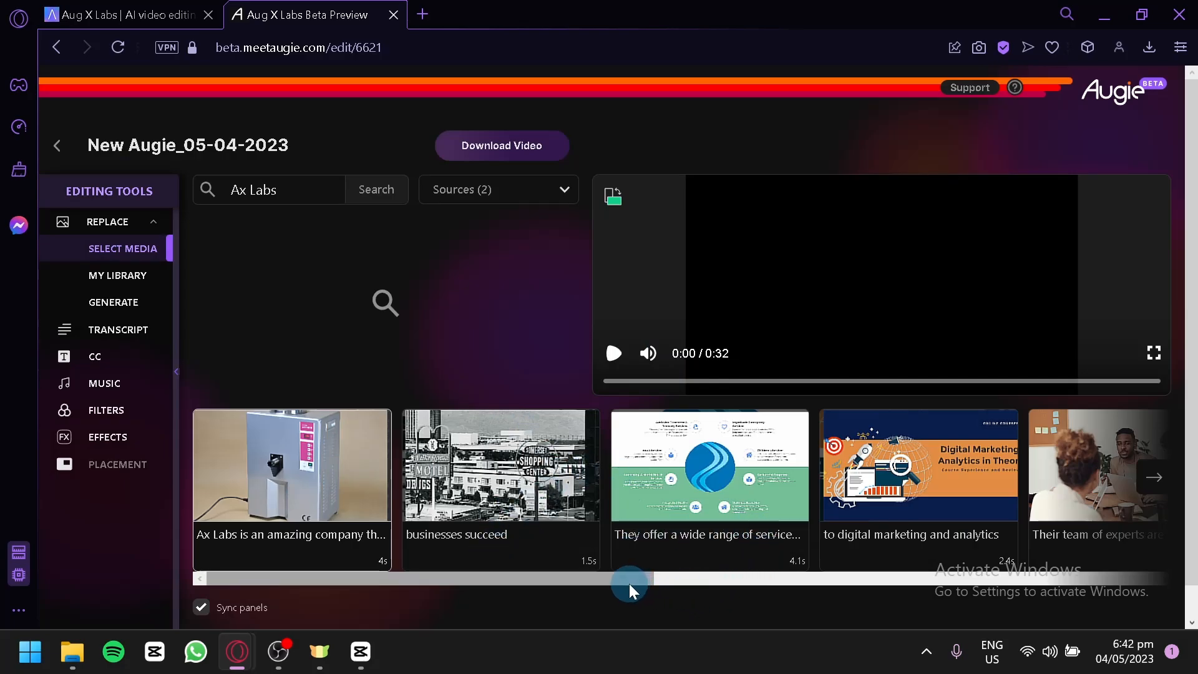
pyautogui.click(626, 353)
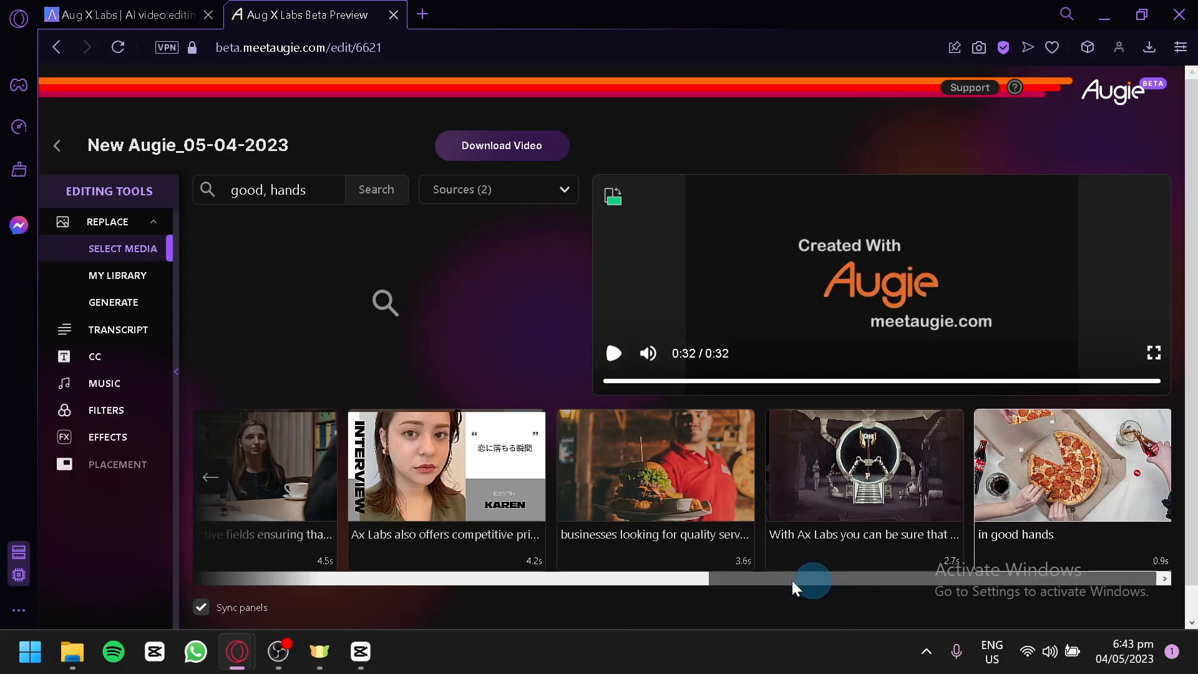
# Select the opening "Ax Labs is an amazing company" shot and browse replacement images for "lab"
pyautogui.moveTo(792, 580); pyautogui.dragTo(242, 530)
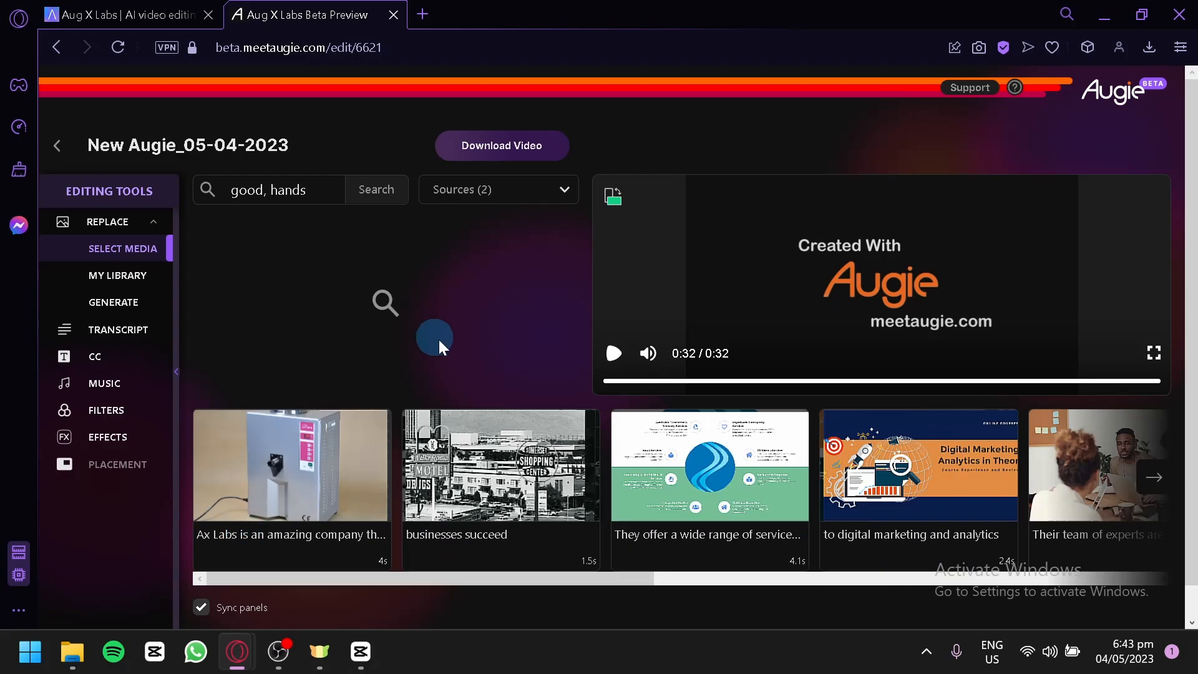
pyautogui.click(295, 467)
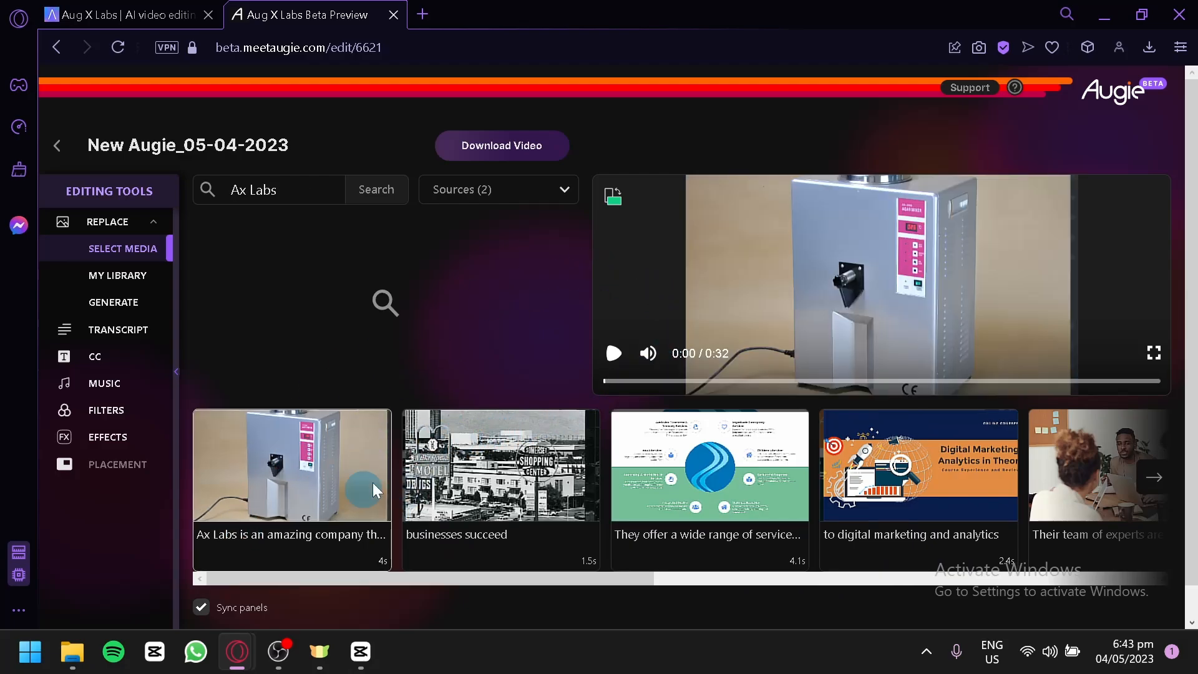
pyautogui.click(328, 193)
pyautogui.press('BackSpace')
pyautogui.press('BackSpace')
pyautogui.press('BackSpace')
pyautogui.press('BackSpace')
pyautogui.press('BackSpace')
pyautogui.press('BackSpace')
pyautogui.press('BackSpace')
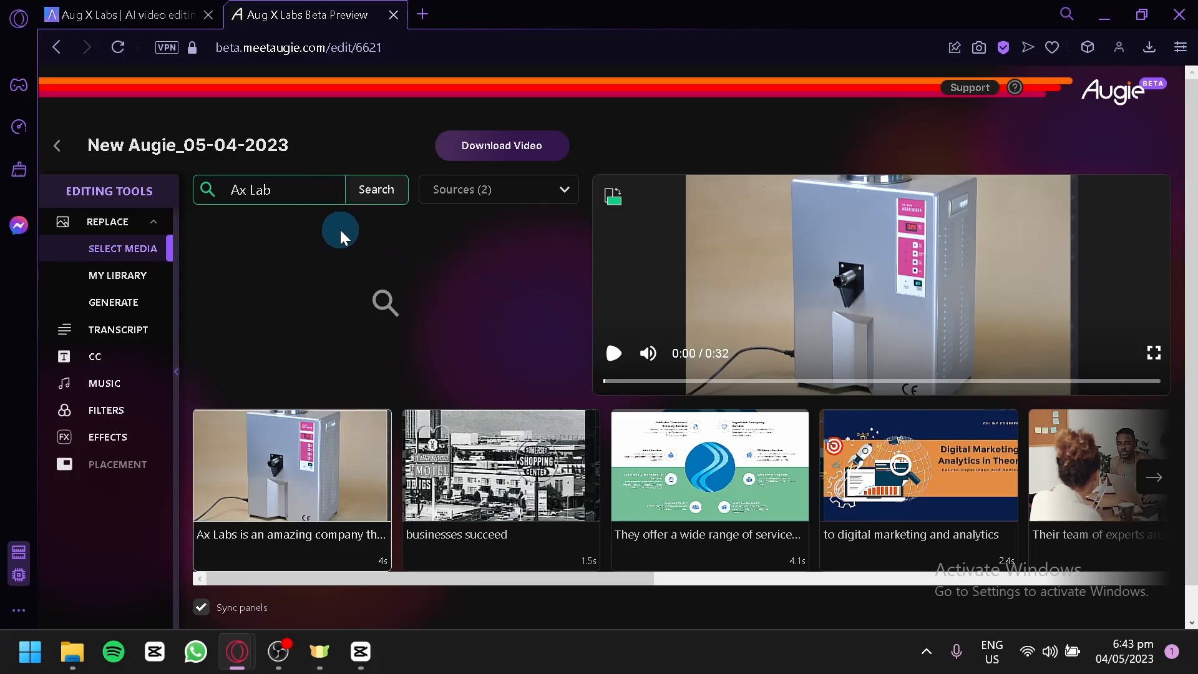
pyautogui.write('lab')
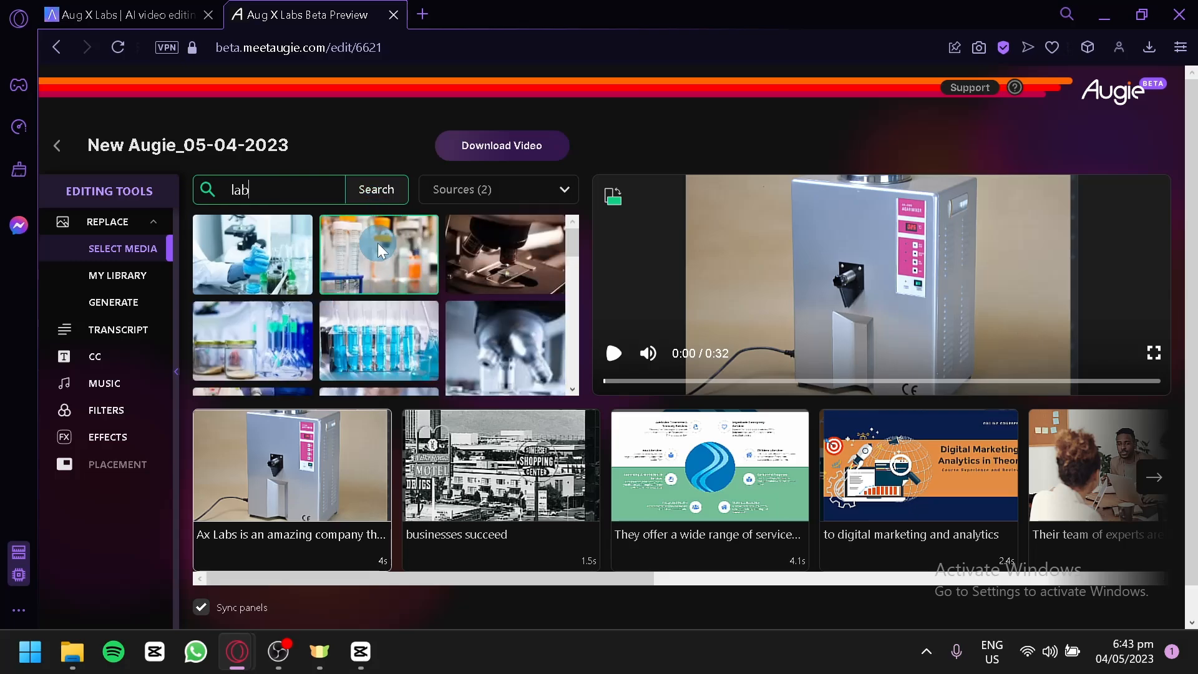
pyautogui.scroll(-2, 381, 300)
pyautogui.scroll(-4, 382, 302)
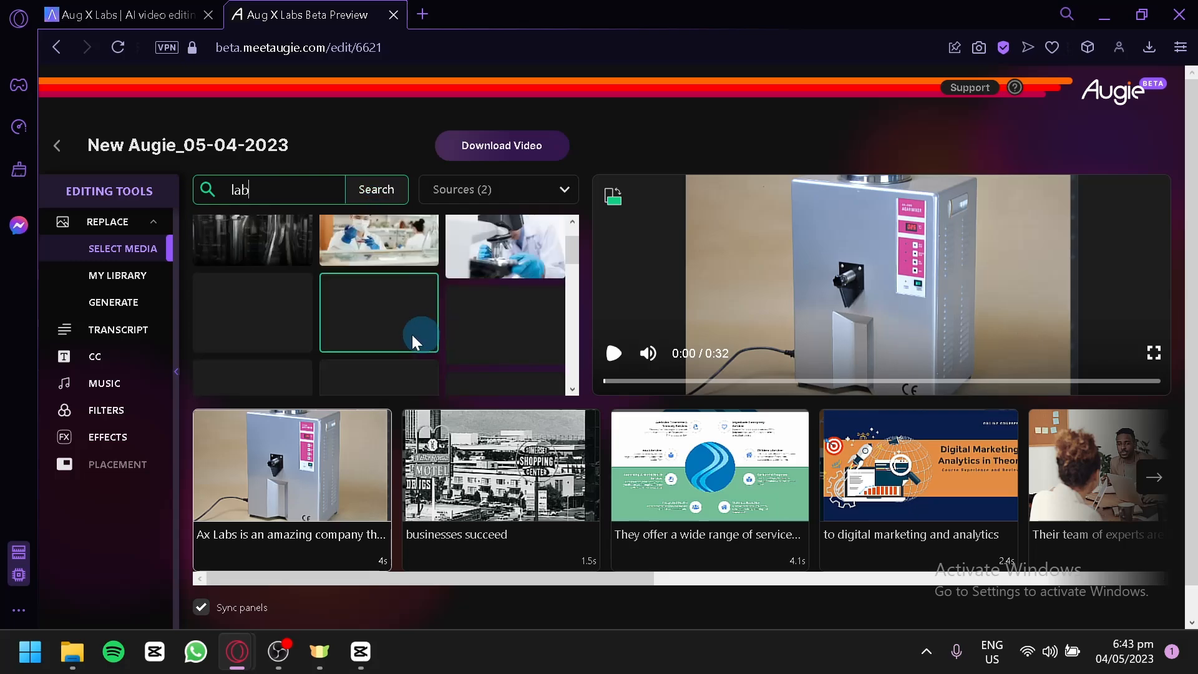
pyautogui.scroll(-2, 424, 269)
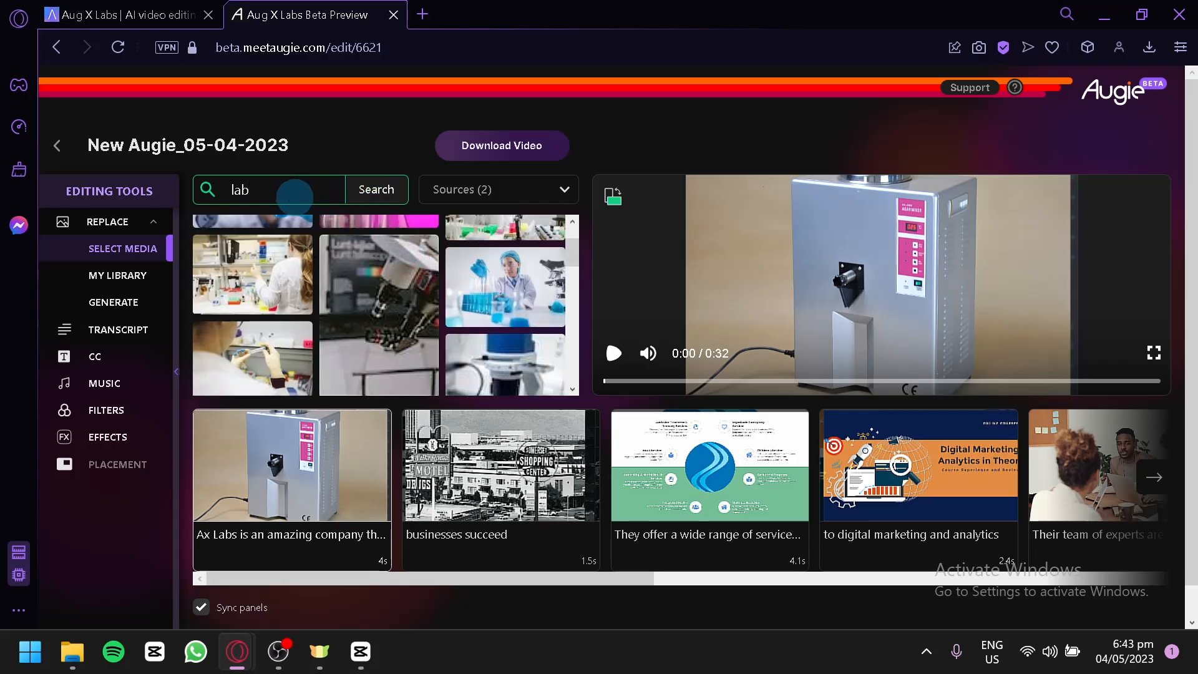
# Search for "computer lab" and replace the opening shot's image with the teal-lit desk with computer monitors
pyautogui.doubleClick(238, 197)
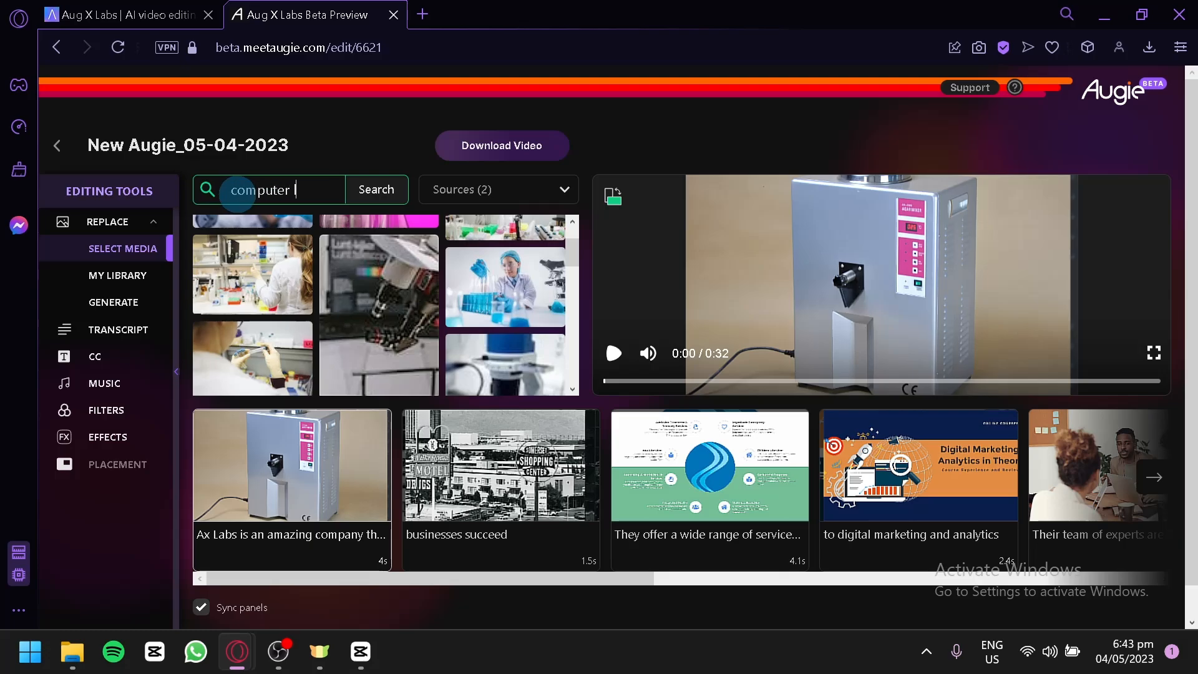
pyautogui.write('lab')
pyautogui.press('Return')
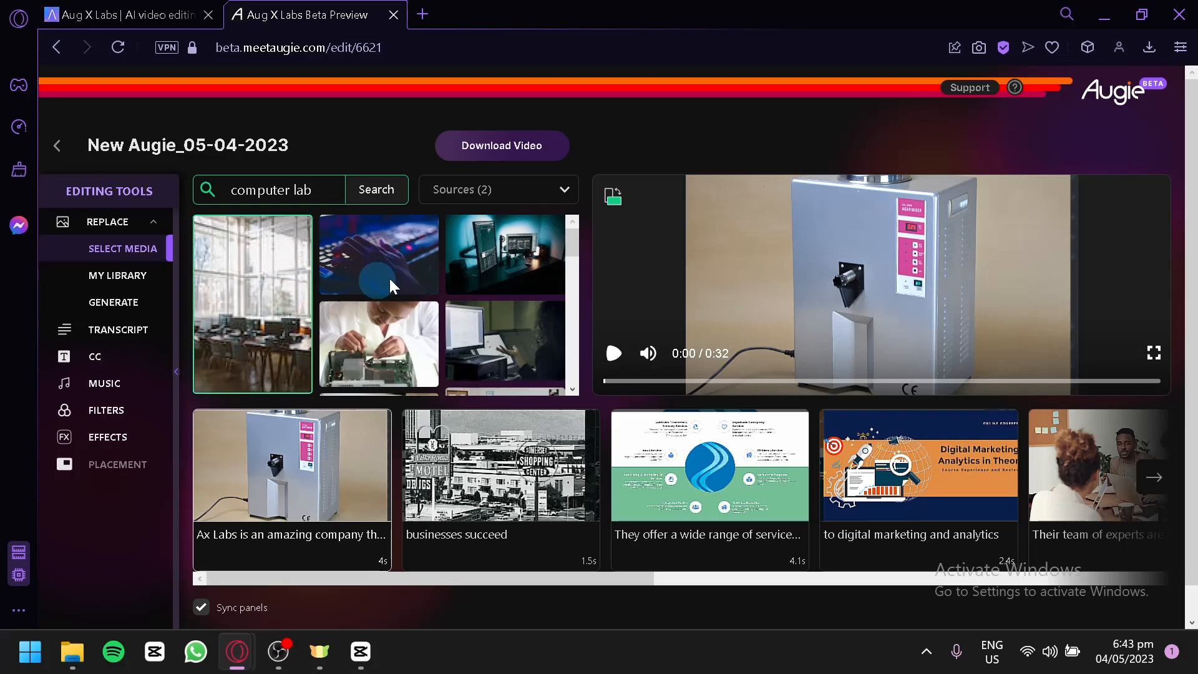
pyautogui.click(489, 256)
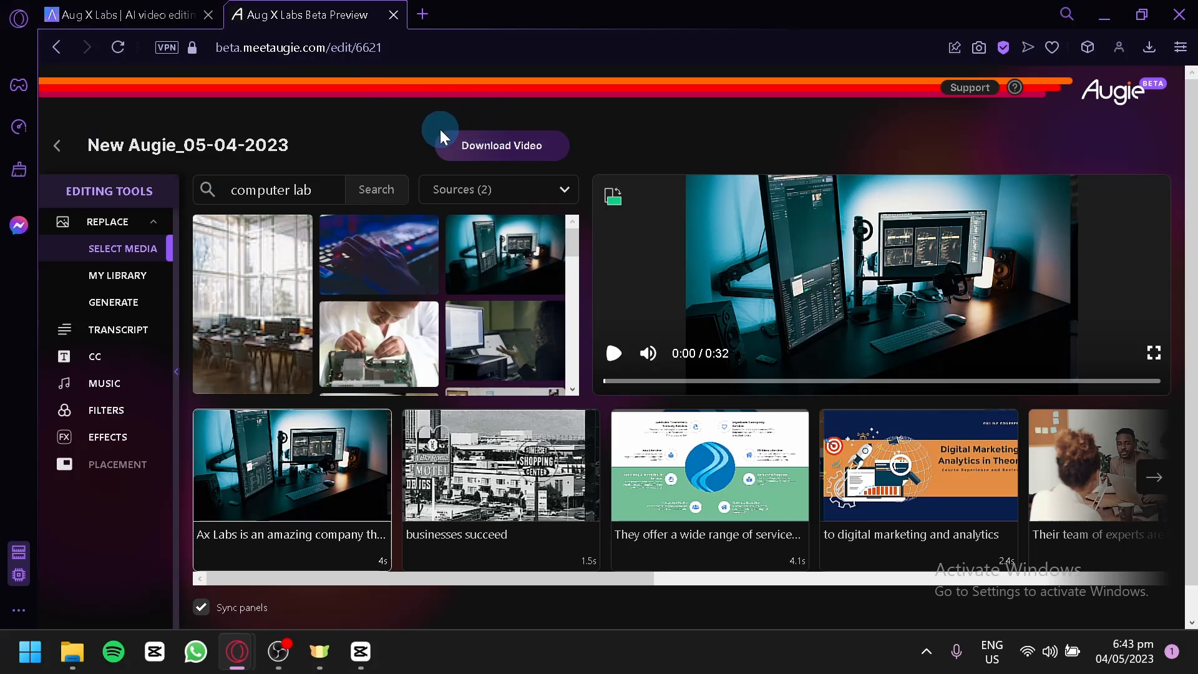
# Switch to the Aug X Labs website and view the introduction at the start of its home page
pyautogui.scroll(-1, 430, 134)
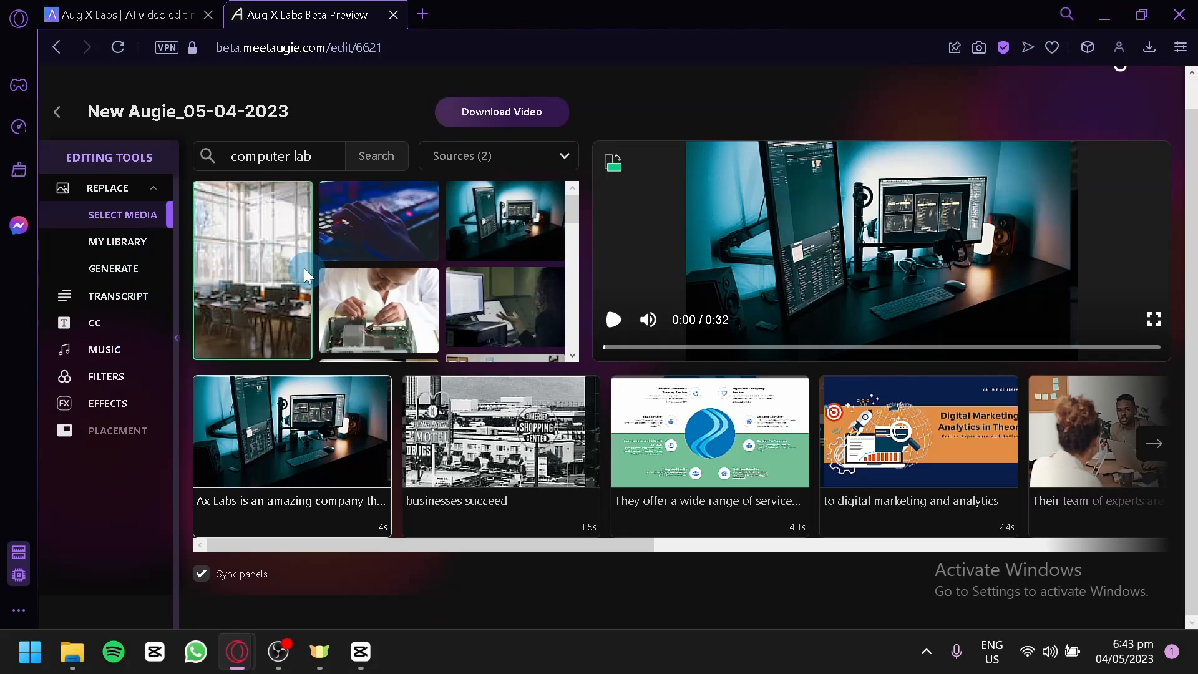
pyautogui.click(133, 15)
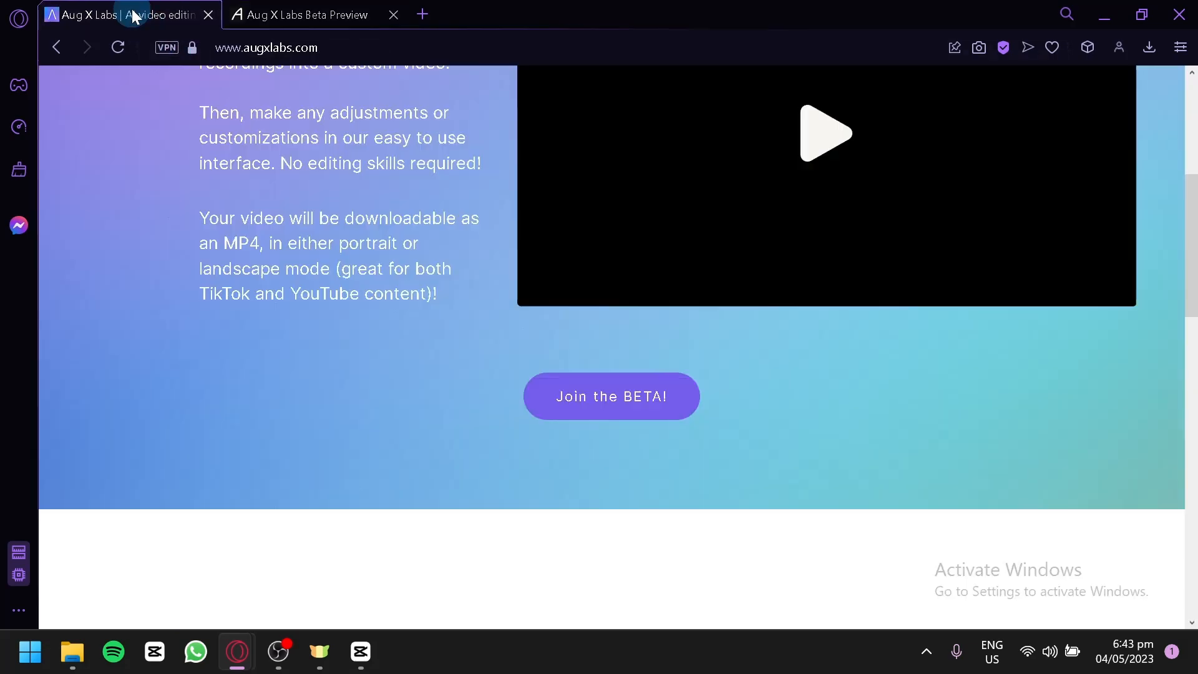
pyautogui.scroll(5, 589, 355)
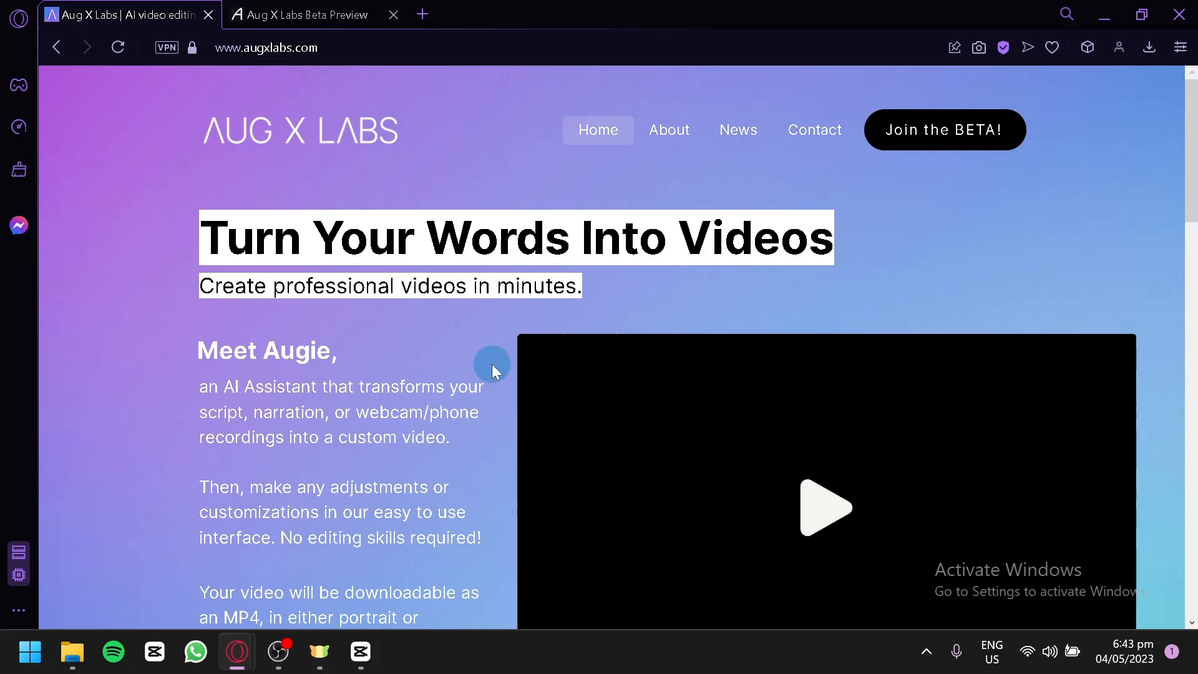